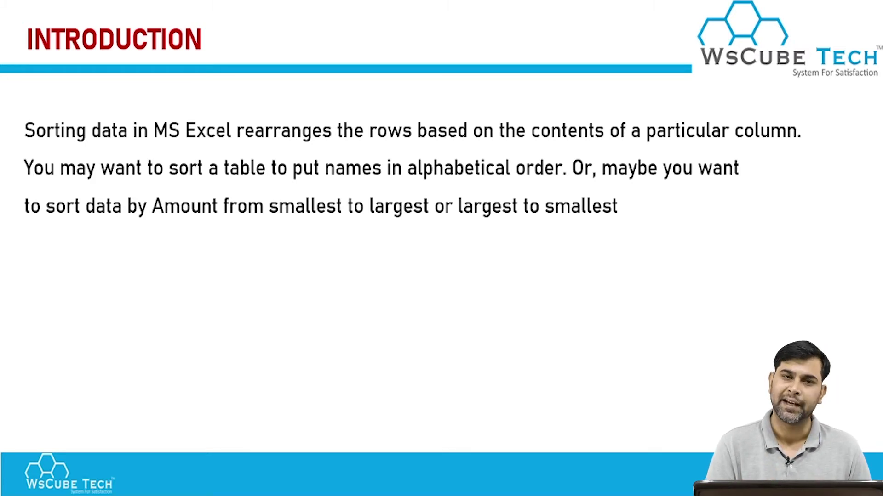
Launch Excel 2013 from the Windows search.
{"action": "key", "text": "super"}
{"action": "type", "text": "excel"}
{"action": "key", "text": "Return"}
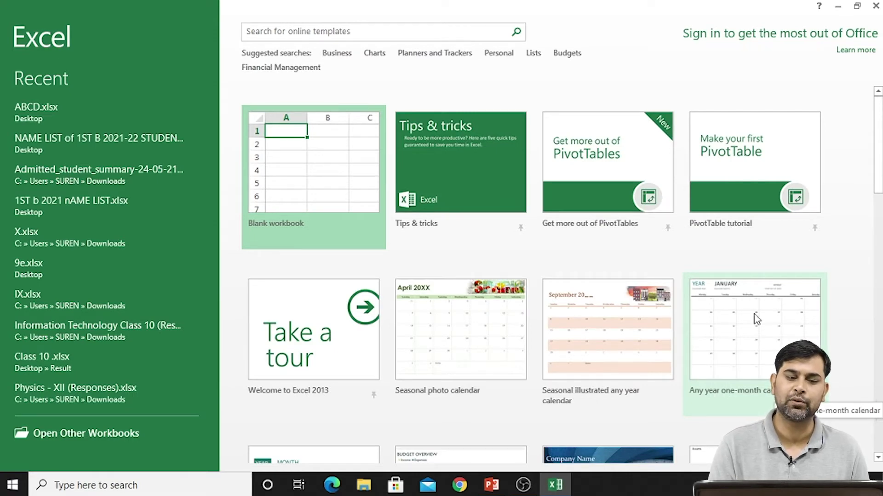
Start a blank workbook and go to cell A1.
{"action": "left_click", "coordinate": [347, 204]}
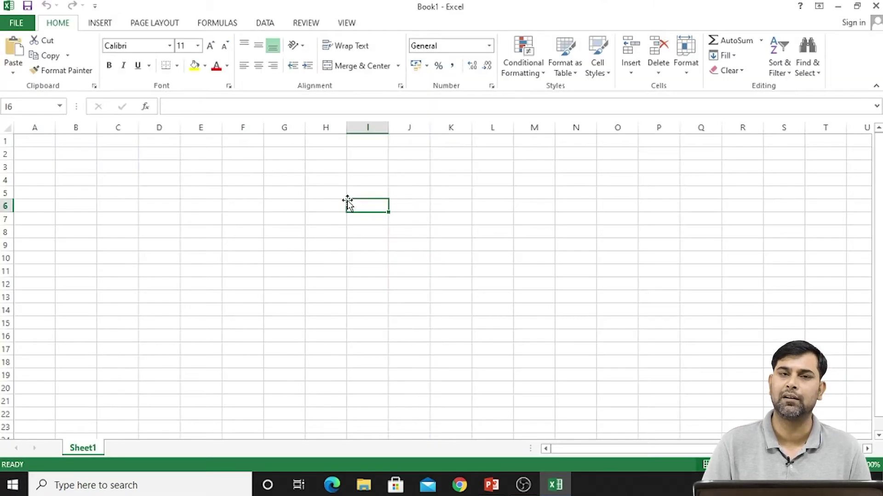
{"action": "key", "text": "Up"}
{"action": "key", "text": "Up"}
{"action": "key", "text": "Up"}
{"action": "key", "text": "Up"}
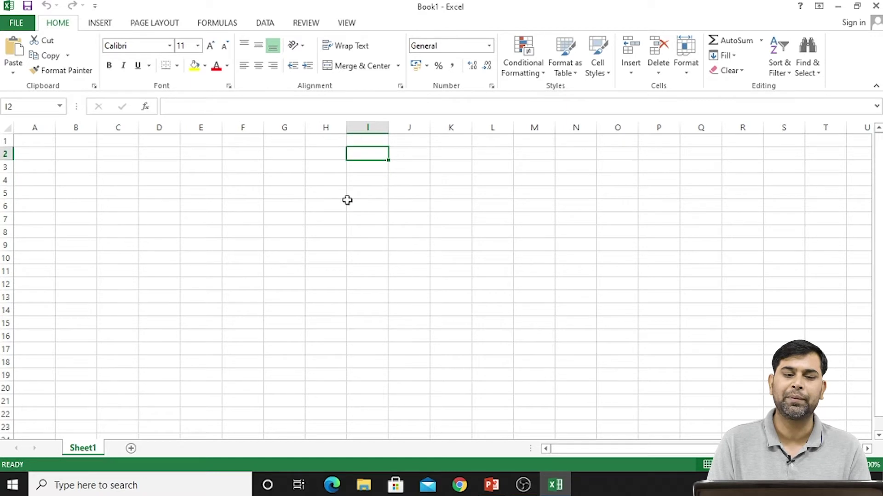
{"action": "key", "text": "Up"}
{"action": "key", "text": "Left"}
{"action": "key", "text": "Left"}
{"action": "key", "text": "Left"}
{"action": "key", "text": "Left"}
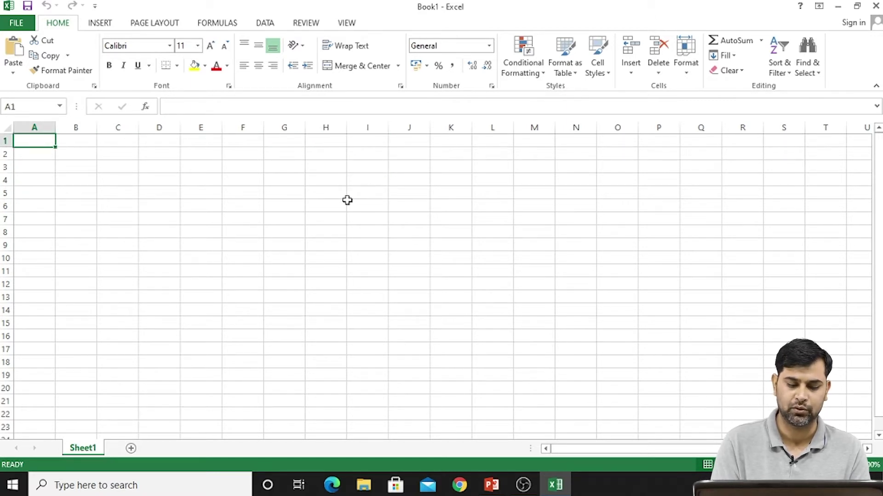
{"action": "scroll", "coordinate": [347, 200], "scroll_direction": "up", "scroll_amount": 2}
{"action": "scroll", "coordinate": [347, 200], "scroll_direction": "up", "scroll_amount": 6}
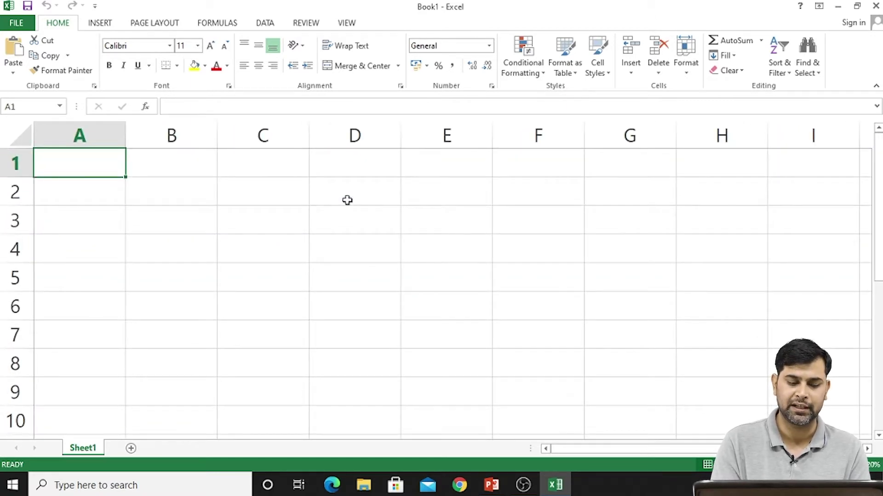
Enter the headers Rno, Name and Pecentage in A1:C1.
{"action": "type", "text": "Rno"}
{"action": "key", "text": "Tab"}
{"action": "type", "text": "Name"}
{"action": "key", "text": "Tab"}
{"action": "type", "text": "PEcentage"}
{"action": "key", "text": "Return"}
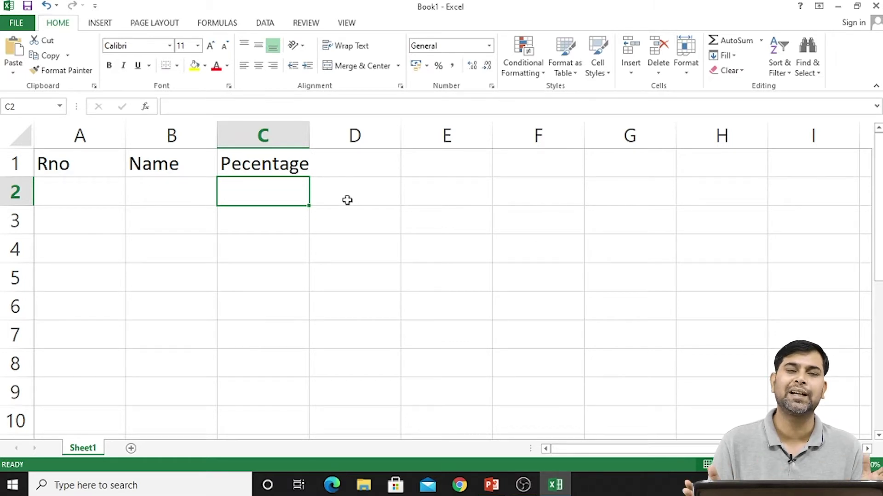
Fill roll numbers 1 to 8 into A2:A9.
{"action": "key", "text": "Left"}
{"action": "key", "text": "Left"}
{"action": "type", "text": "1"}
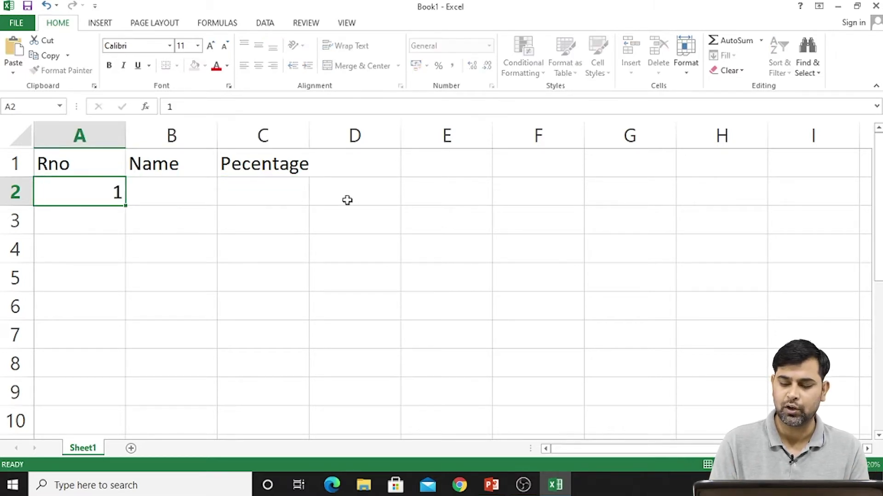
{"action": "type", "text": " 2 3 4 5 6 7 8"}
{"action": "key", "text": "Return"}
{"action": "key", "text": "Right"}
{"action": "key", "text": "Up"}
{"action": "key", "text": "Up"}
{"action": "key", "text": "Up"}
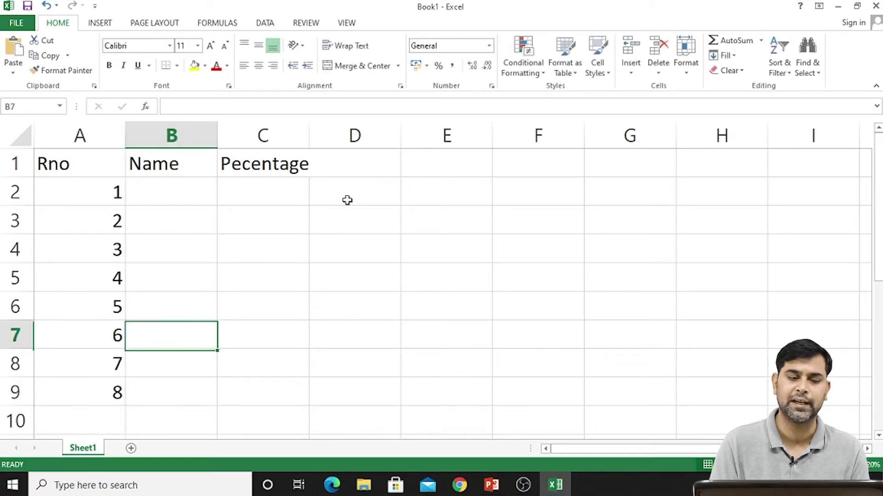
{"action": "key", "text": "Up"}
{"action": "key", "text": "Up"}
{"action": "key", "text": "Up"}
{"action": "key", "text": "Up"}
Enter the names Tushar, Manish, Mukesh and Tarun in B2:B5.
{"action": "type", "text": "T"}
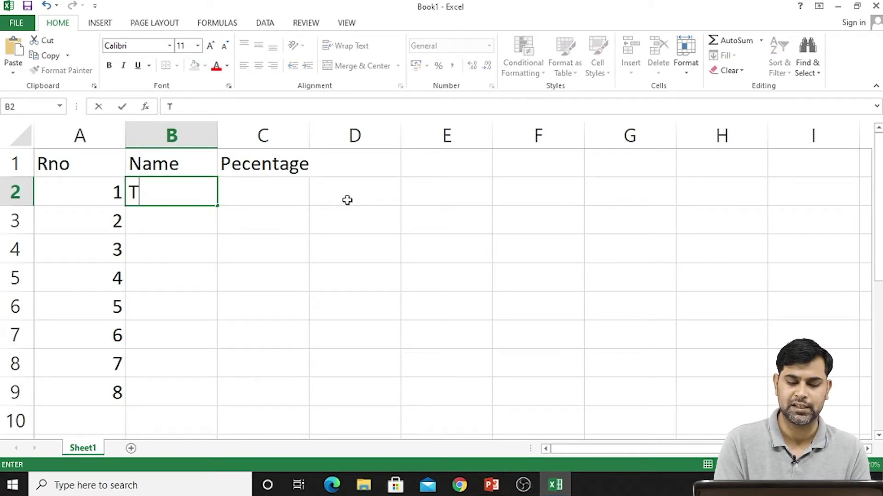
{"action": "type", "text": "ushar"}
{"action": "key", "text": "Return"}
{"action": "type", "text": "Ma"}
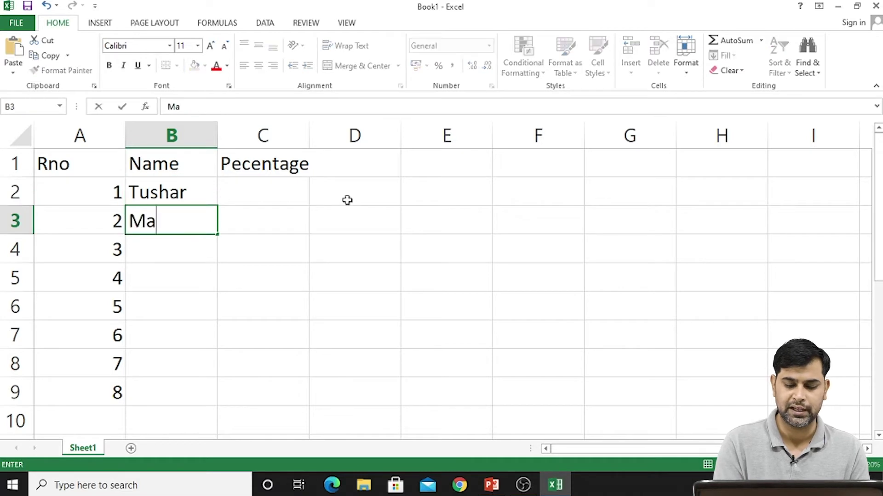
{"action": "type", "text": "nish"}
{"action": "key", "text": "Return"}
{"action": "type", "text": "Mukesh"}
{"action": "key", "text": "Return"}
{"action": "type", "text": "Tarun"}
{"action": "key", "text": "Return"}
Enter the names Aman, Aanand, Jitu and Ravi in B6:B9.
{"action": "type", "text": "Aman"}
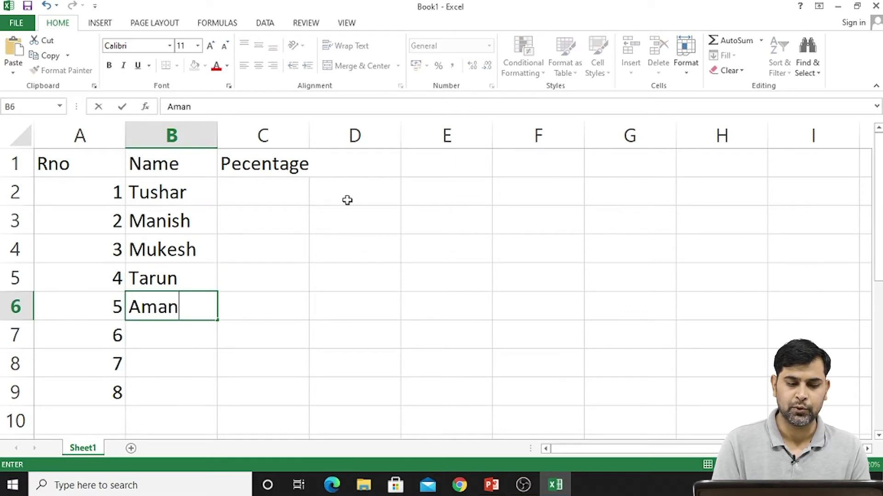
{"action": "key", "text": "Return"}
{"action": "type", "text": "Aa"}
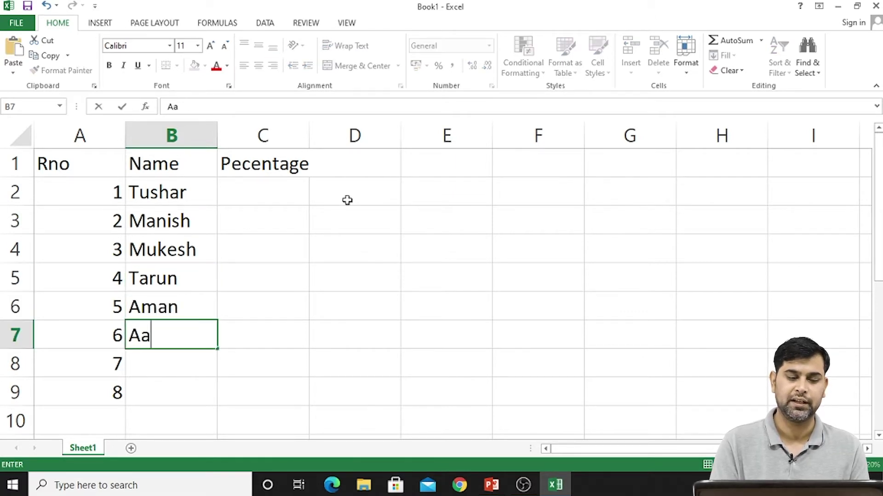
{"action": "type", "text": "nand"}
{"action": "key", "text": "Return"}
{"action": "type", "text": "Jitu"}
{"action": "key", "text": "Return"}
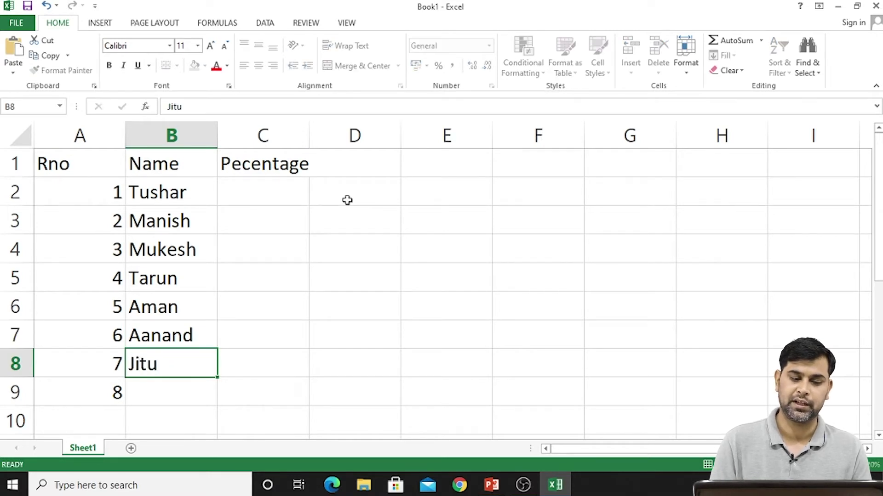
{"action": "type", "text": "Ravi"}
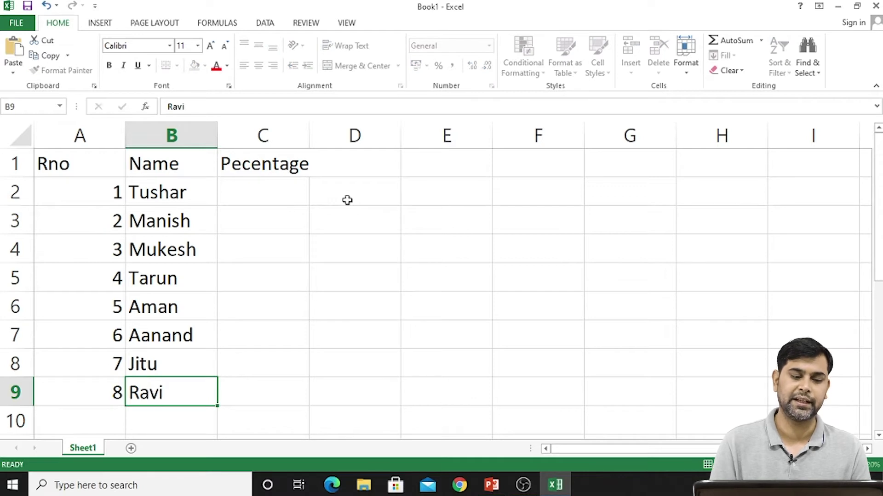
{"action": "key", "text": "Return"}
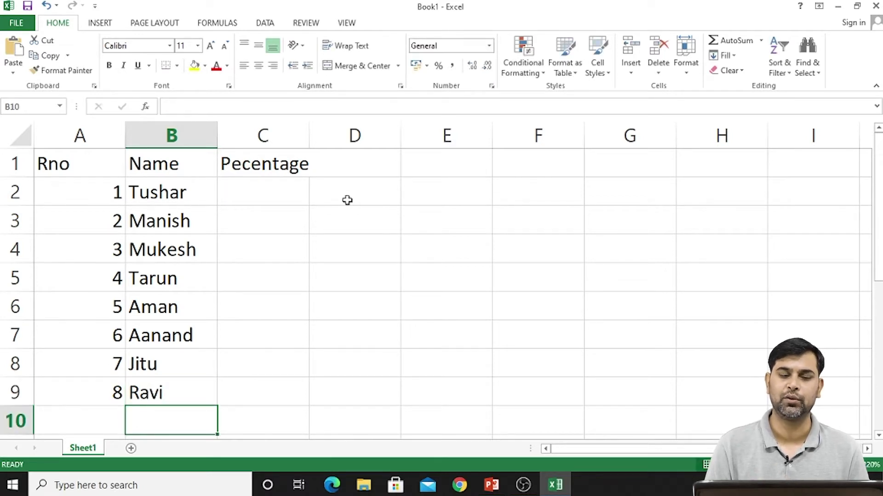
{"action": "key", "text": "Right"}
{"action": "key", "text": "Up"}
{"action": "key", "text": "Up"}
{"action": "key", "text": "Up"}
{"action": "key", "text": "Up"}
{"action": "key", "text": "Up"}
{"action": "key", "text": "Up"}
{"action": "key", "text": "Up"}
{"action": "key", "text": "Up"}
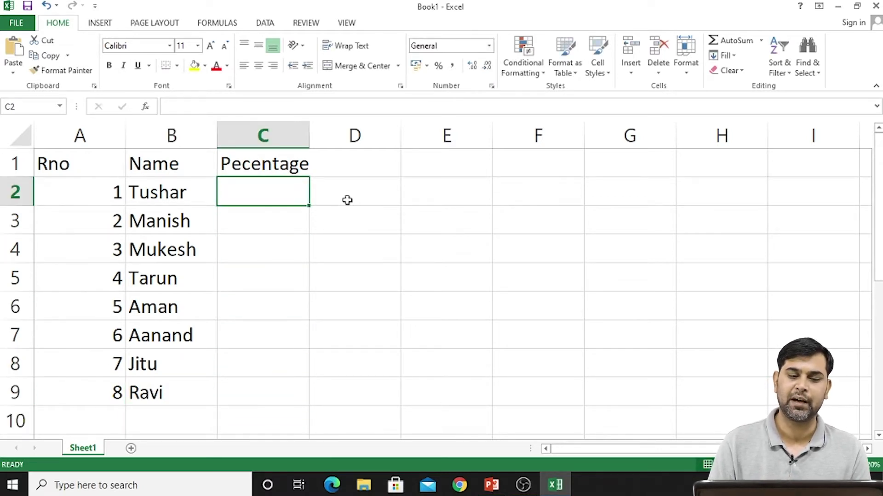
Enter percentages 98, 95, 96 and 97 in C2:C5.
{"action": "type", "text": "98"}
{"action": "key", "text": "Return"}
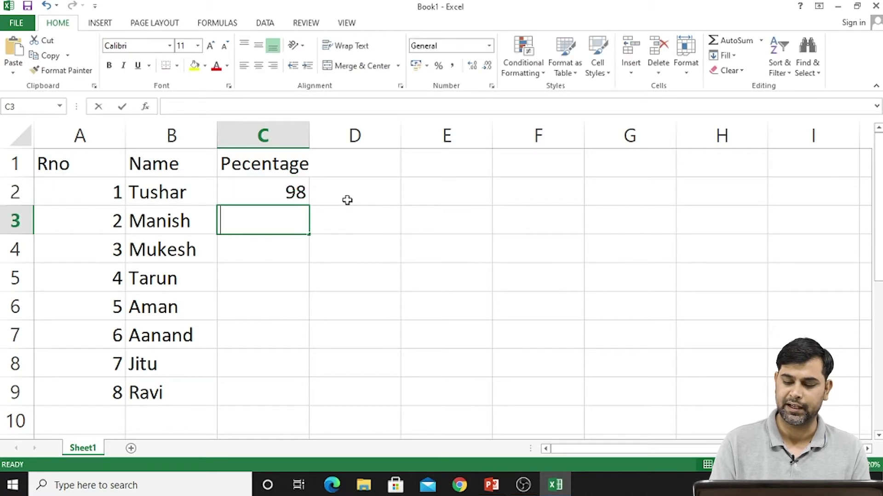
{"action": "type", "text": "95"}
{"action": "key", "text": "Return"}
{"action": "type", "text": "96"}
{"action": "key", "text": "Return"}
{"action": "type", "text": "97"}
{"action": "key", "text": "Return"}
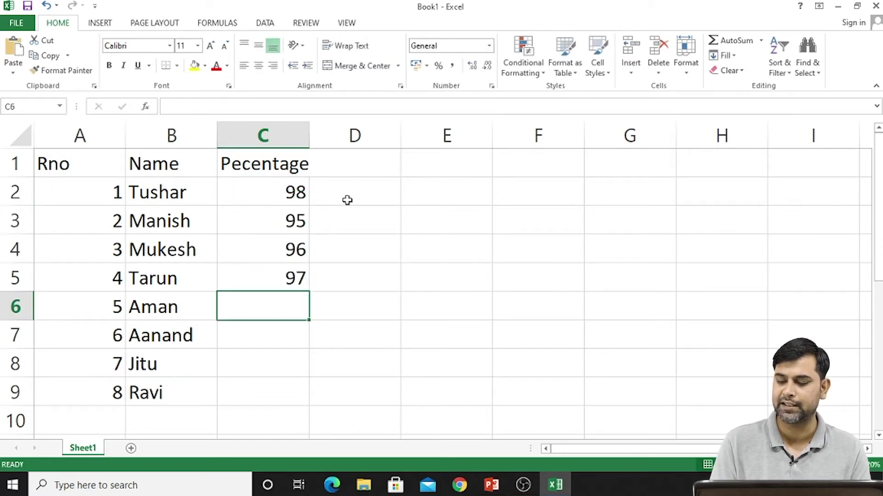
Enter percentages 99, 94, 93 and 97 in C6:C9.
{"action": "type", "text": "99"}
{"action": "key", "text": "ctrl+Return"}
{"action": "key", "text": "Return"}
{"action": "type", "text": "94"}
{"action": "key", "text": "ctrl+Return"}
{"action": "key", "text": "Return"}
{"action": "type", "text": "93"}
{"action": "key", "text": "Return"}
{"action": "type", "text": "97"}
{"action": "key", "text": "Return"}
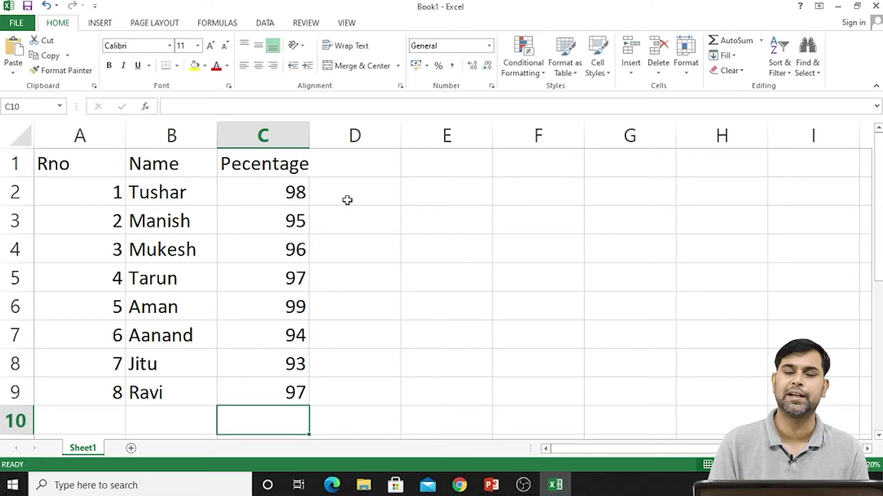
Return to cell A1, passing along the Rno, Name and Pecentage headers.
{"action": "key", "text": "Up"}
{"action": "key", "text": "Up"}
{"action": "key", "text": "Up"}
{"action": "key", "text": "Up"}
{"action": "key", "text": "Left"}
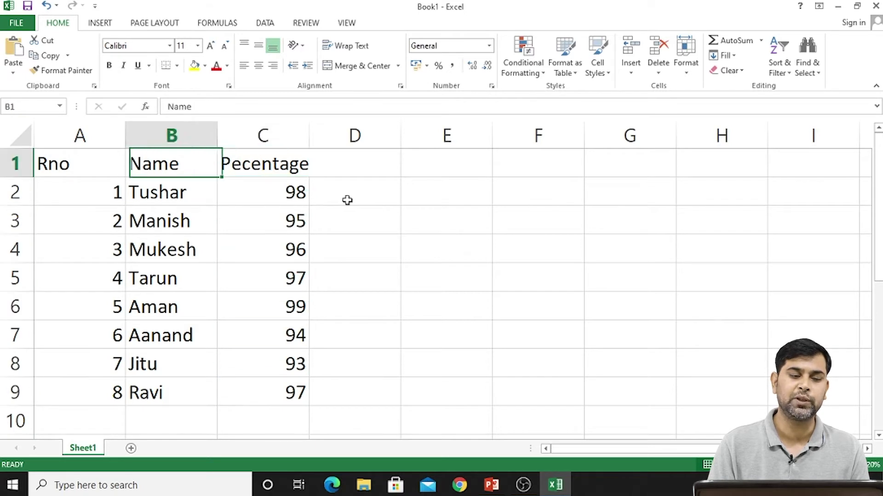
{"action": "key", "text": "Left"}
{"action": "key", "text": "Right"}
{"action": "key", "text": "Left"}
{"action": "key", "text": "Right"}
{"action": "key", "text": "Right"}
{"action": "key", "text": "Left"}
{"action": "key", "text": "Left"}
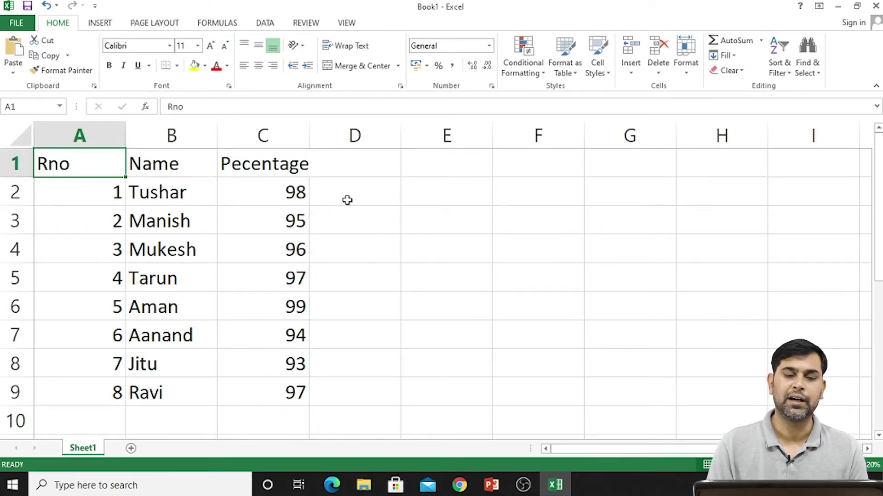
Select the whole table A1:C9.
{"action": "key", "text": "Down"}
{"action": "key", "text": "Down"}
{"action": "key", "text": "Down"}
{"action": "key", "text": "Down"}
{"action": "key", "text": "Down"}
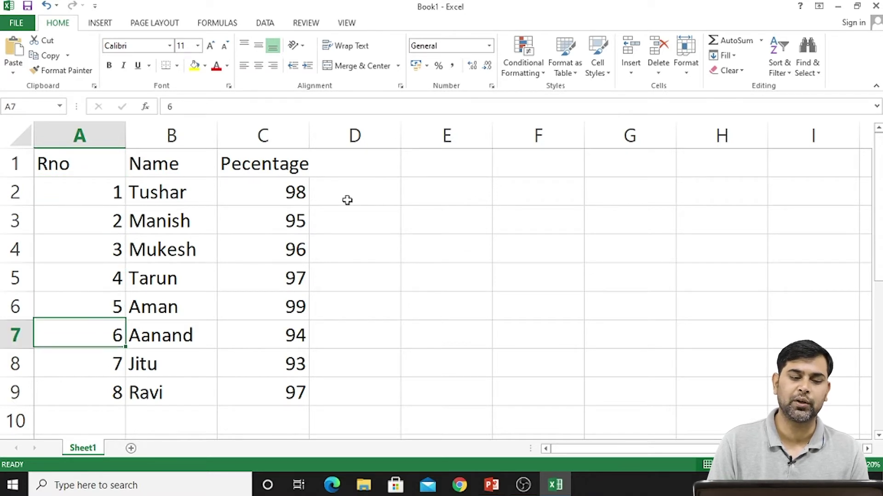
{"action": "key", "text": "Down"}
{"action": "key", "text": "Down"}
{"action": "key", "text": "Up"}
{"action": "key", "text": "Up"}
{"action": "key", "text": "Up"}
{"action": "key", "text": "Up"}
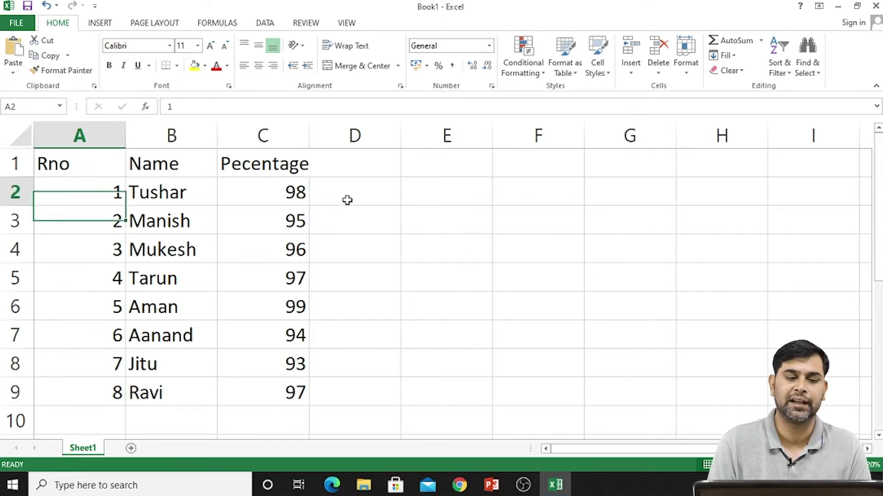
{"action": "key", "text": "Up"}
{"action": "key", "text": "Up"}
{"action": "key", "text": "shift+Right"}
{"action": "key", "text": "shift+Right"}
{"action": "key", "text": "shift+Down"}
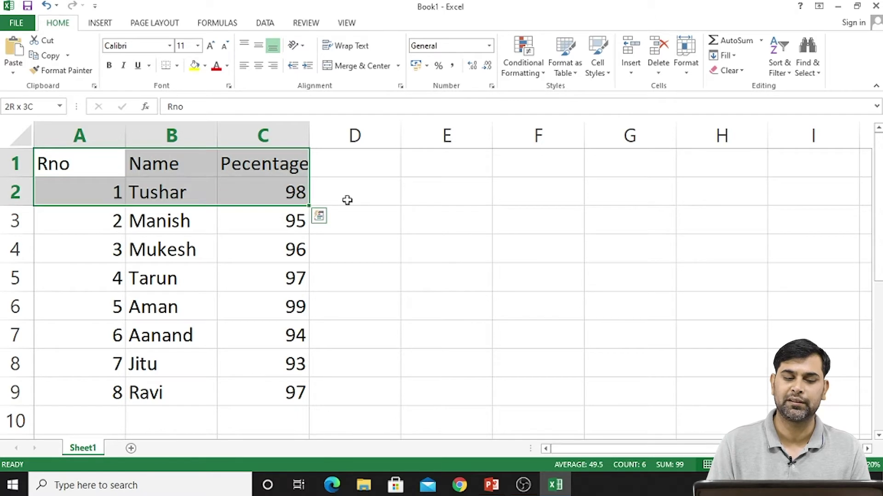
{"action": "key", "text": "shift+Down"}
{"action": "key", "text": "shift+Down"}
{"action": "key", "text": "shift+Down"}
{"action": "key", "text": "shift+Down"}
{"action": "key", "text": "shift+Up"}
{"action": "key", "text": "shift+Up"}
{"action": "key", "text": "shift+Up"}
{"action": "key", "text": "shift+Up"}
{"action": "key", "text": "shift+Up"}
{"action": "key", "text": "shift+Up"}
{"action": "key", "text": "shift+Up"}
{"action": "key", "text": "shift+Up"}
{"action": "key", "text": "shift+Down"}
{"action": "key", "text": "shift+Down"}
{"action": "key", "text": "shift+Down"}
{"action": "key", "text": "shift+Down"}
{"action": "key", "text": "shift+Down"}
{"action": "key", "text": "shift+Down"}
{"action": "key", "text": "shift+Down"}
{"action": "key", "text": "shift+Down"}
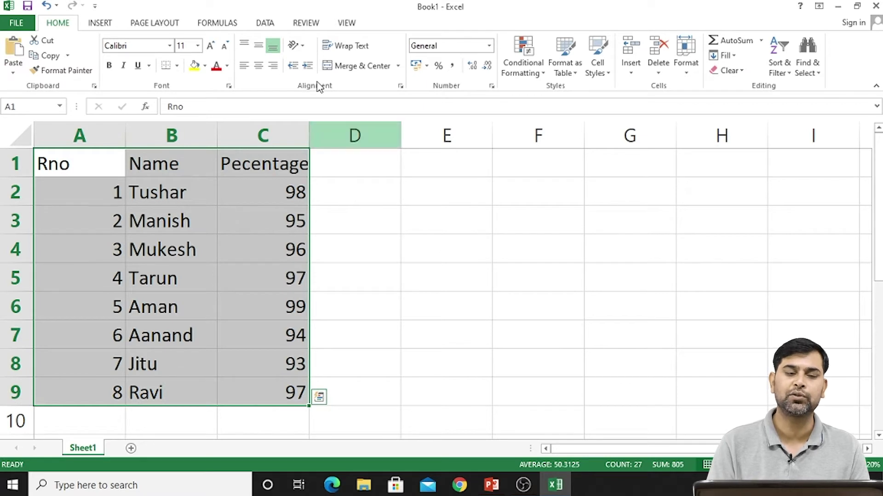
Sort A1:C9 by the Name column, A to Z, through Data > Sort.
{"action": "left_click", "coordinate": [270, 28]}
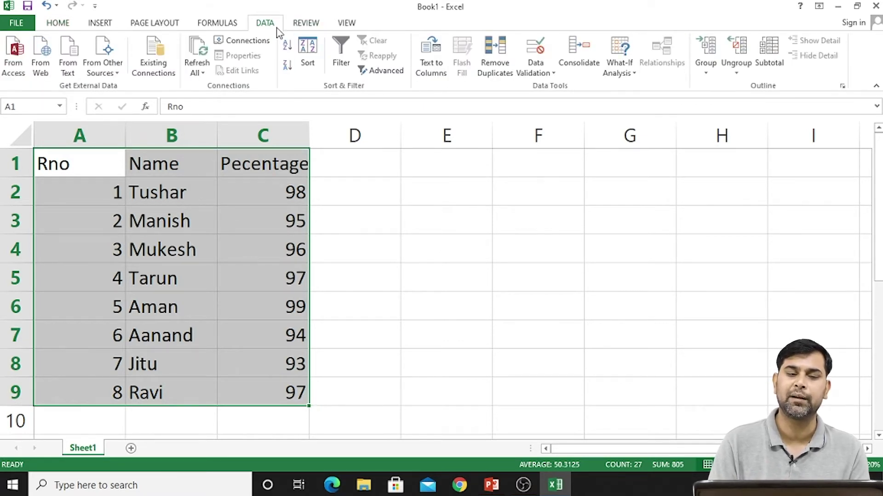
{"action": "left_click", "coordinate": [308, 53]}
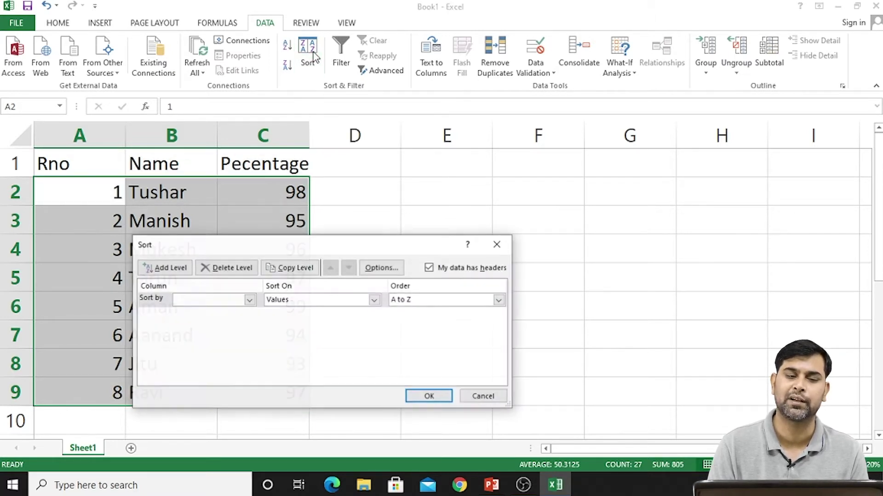
{"action": "left_click", "coordinate": [506, 242]}
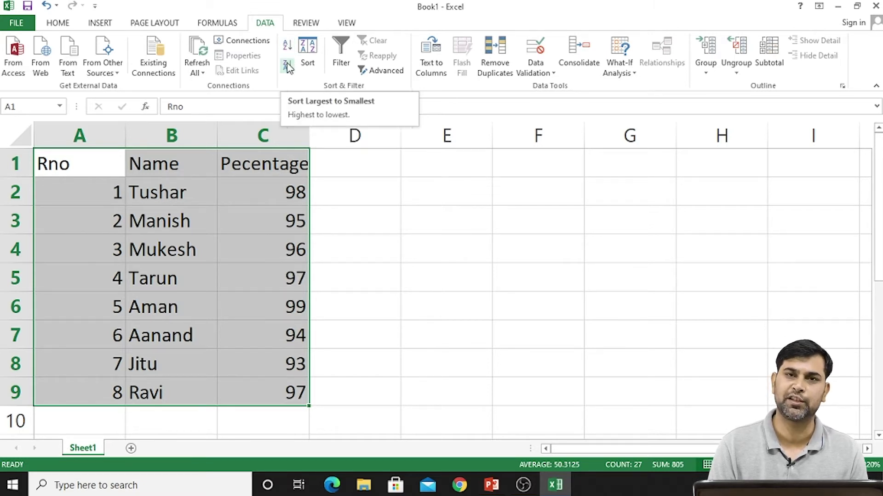
{"action": "left_click", "coordinate": [308, 56]}
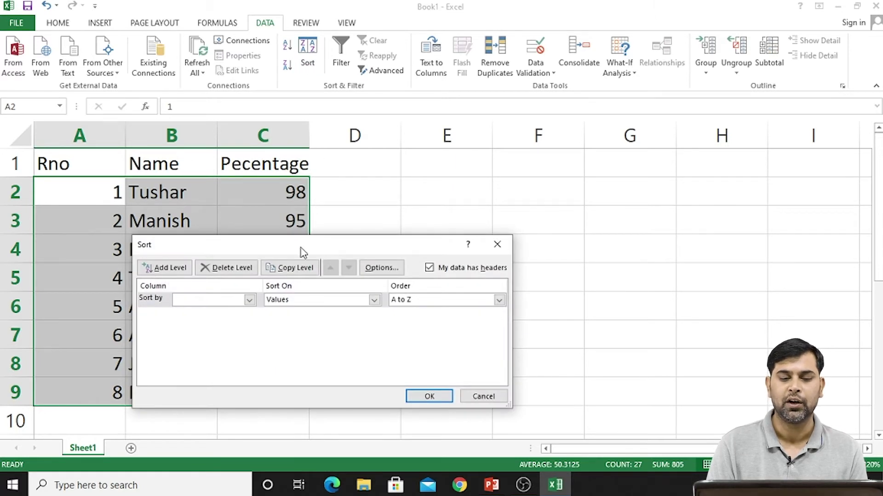
{"action": "left_click_drag", "start_coordinate": [302, 251], "coordinate": [531, 185]}
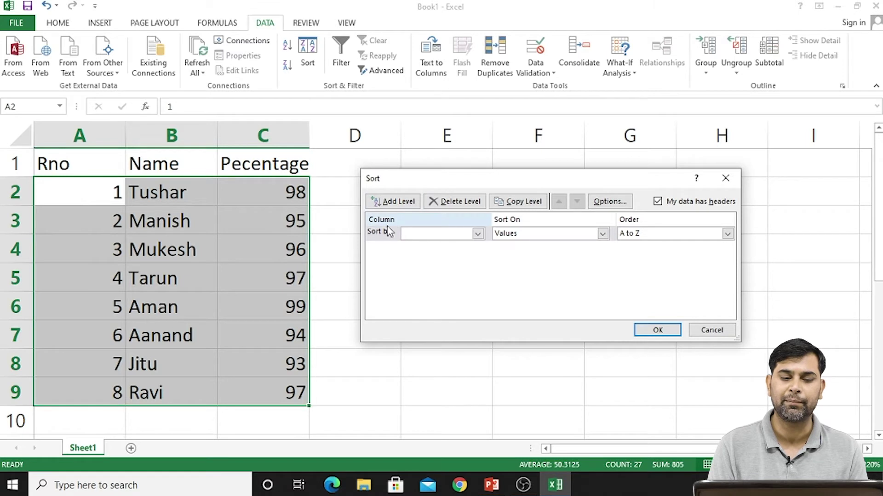
{"action": "left_click", "coordinate": [478, 233]}
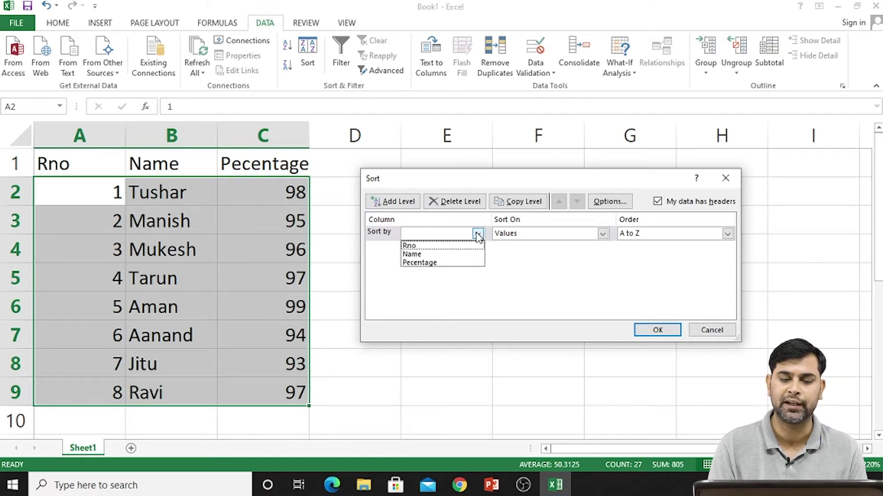
{"action": "left_click", "coordinate": [449, 254]}
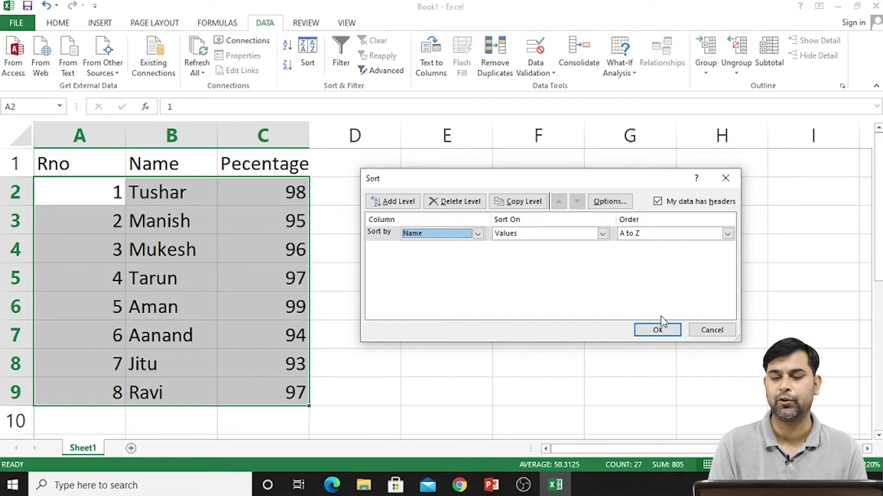
{"action": "left_click", "coordinate": [660, 330]}
{"action": "left_click", "coordinate": [509, 276]}
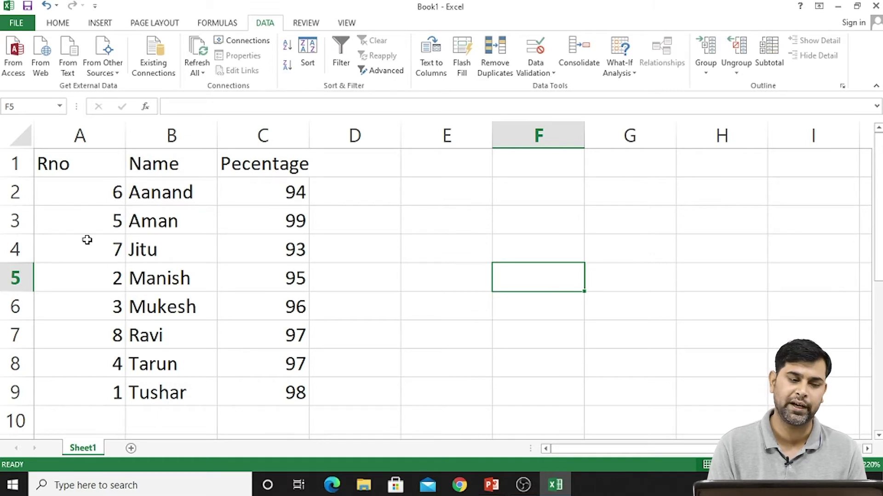
Delete the roll numbers in A2:A9 and start selecting the Name and Pecentage cells.
{"action": "left_click_drag", "start_coordinate": [85, 183], "coordinate": [85, 381]}
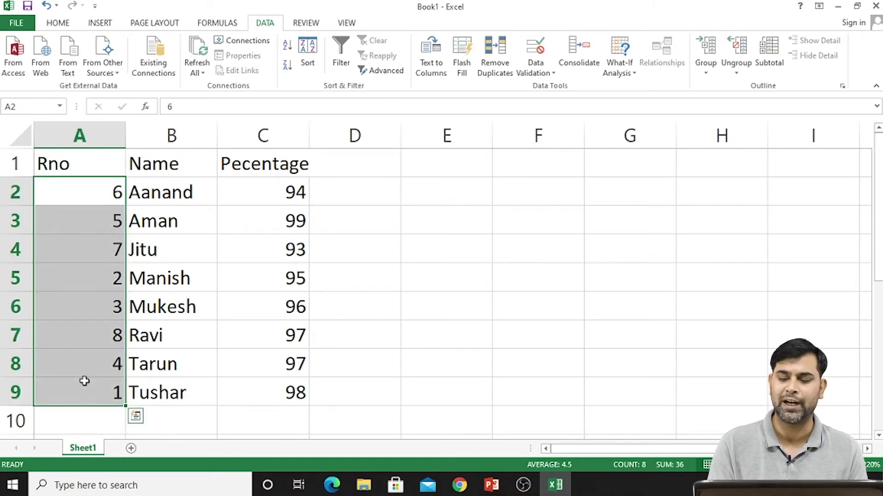
{"action": "key", "text": "Delete"}
{"action": "key", "text": "Right"}
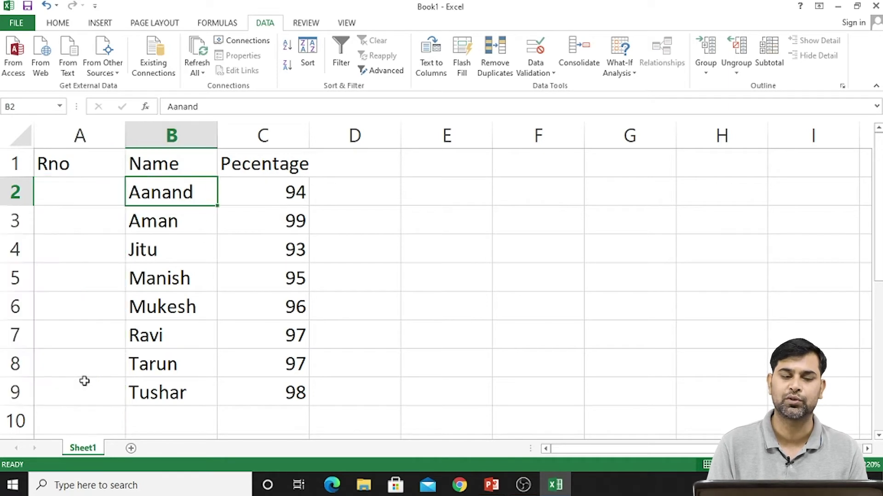
{"action": "key", "text": "Right"}
{"action": "key", "text": "Right"}
{"action": "key", "text": "Left"}
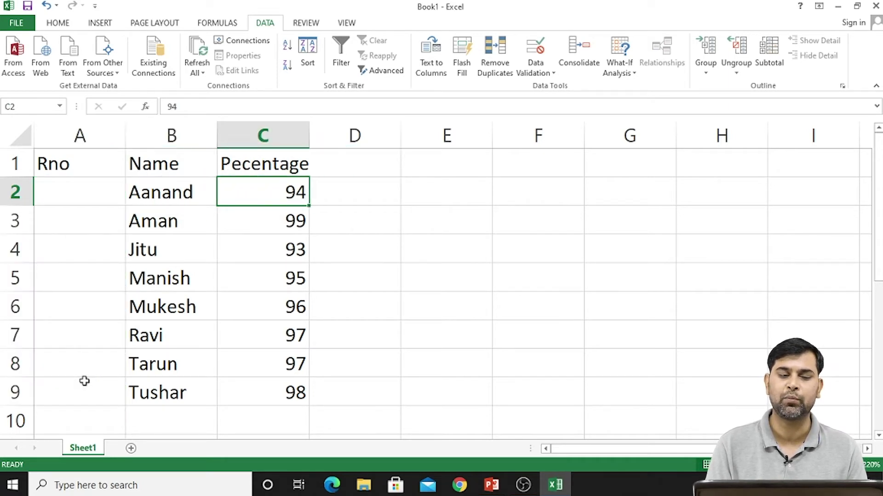
{"action": "key", "text": "Left"}
{"action": "key", "text": "shift+Right"}
{"action": "key", "text": "shift+Right"}
{"action": "key", "text": "shift+Down"}
{"action": "key", "text": "shift+Left"}
{"action": "key", "text": "shift+Down"}
{"action": "key", "text": "Up"}
{"action": "key", "text": "shift+Right"}
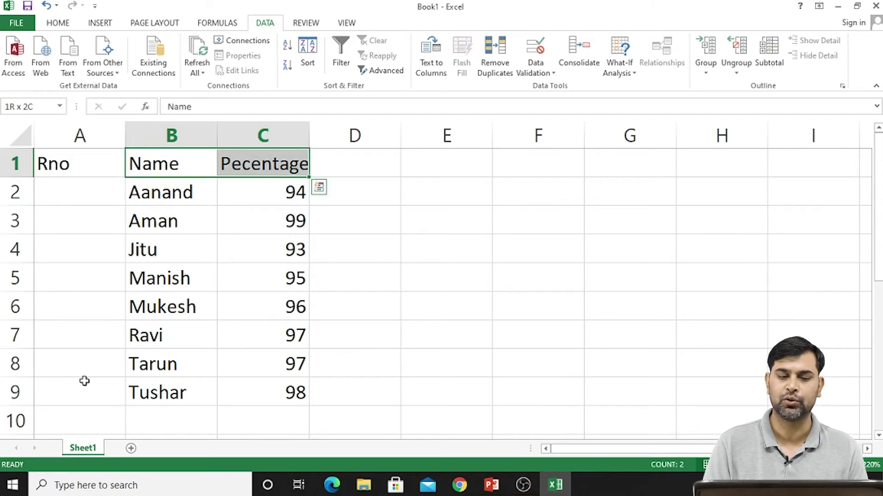
{"action": "key", "text": "shift+Down"}
{"action": "key", "text": "shift+Down"}
{"action": "key", "text": "shift+Down"}
{"action": "key", "text": "shift+Down"}
{"action": "key", "text": "shift+Down"}
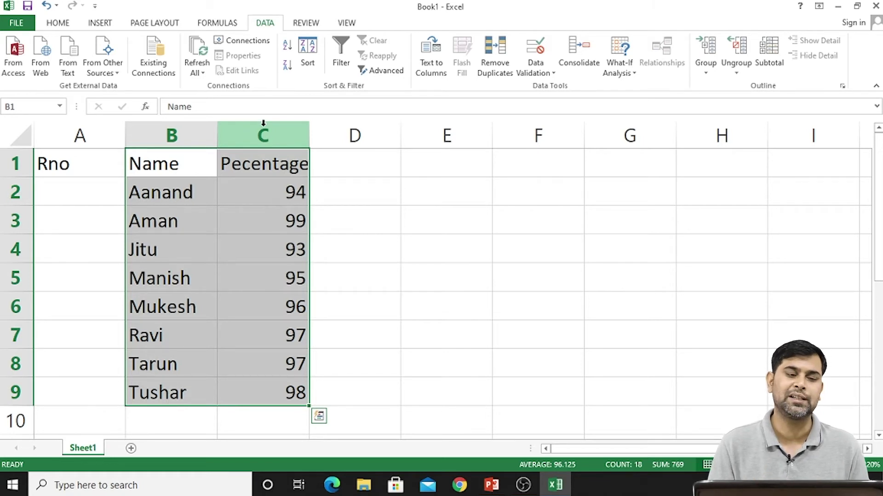
Select the Name and Pecentage range B1:C9.
{"action": "key", "text": "Right"}
{"action": "key", "text": "shift+Down"}
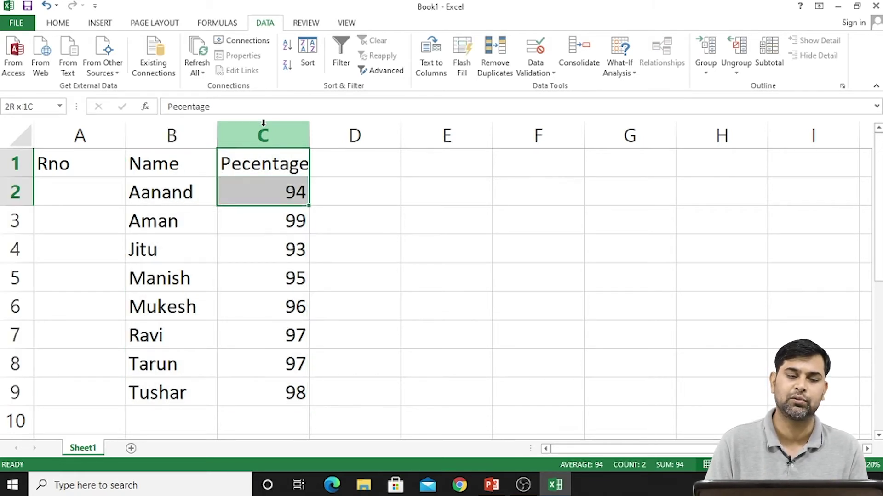
{"action": "key", "text": "shift+Down"}
{"action": "key", "text": "shift+Down"}
{"action": "key", "text": "shift+Down"}
{"action": "key", "text": "shift+Down"}
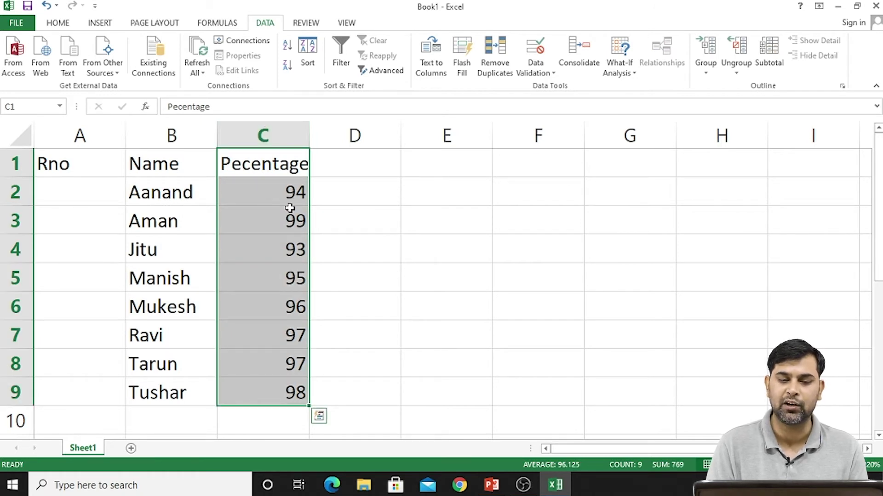
{"action": "scroll", "coordinate": [279, 191], "scroll_direction": "down", "scroll_amount": 1}
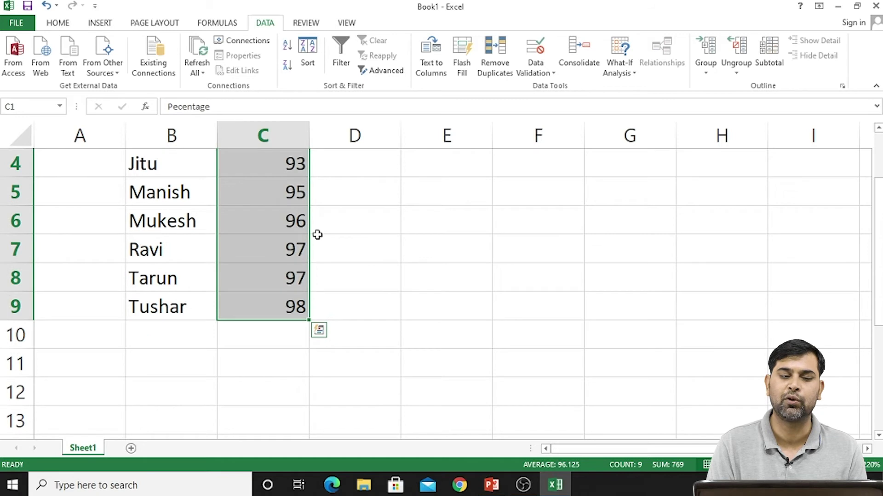
{"action": "scroll", "coordinate": [317, 235], "scroll_direction": "up", "scroll_amount": 1}
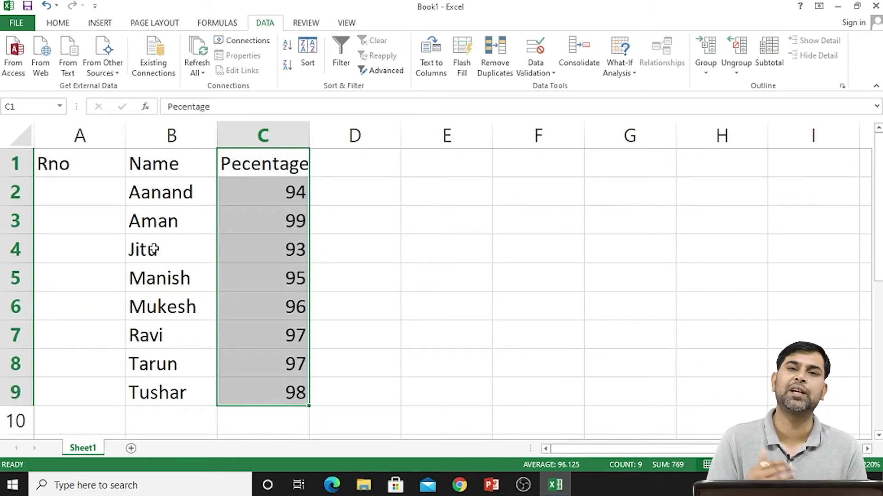
{"action": "key", "text": "Left"}
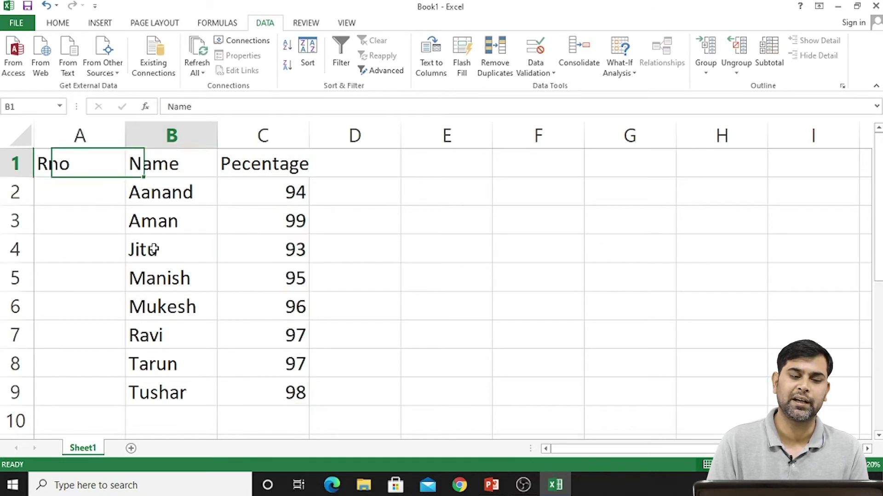
{"action": "key", "text": "shift+Down"}
{"action": "key", "text": "shift+Right"}
{"action": "key", "text": "shift+Down"}
{"action": "key", "text": "shift+Down"}
{"action": "key", "text": "shift+Down"}
{"action": "key", "text": "shift+Down"}
{"action": "key", "text": "shift+Down"}
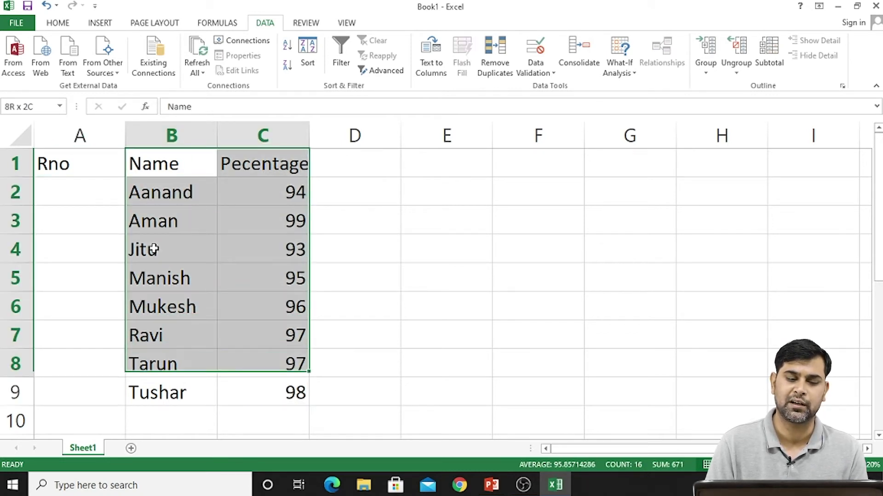
{"action": "key", "text": "shift+Down"}
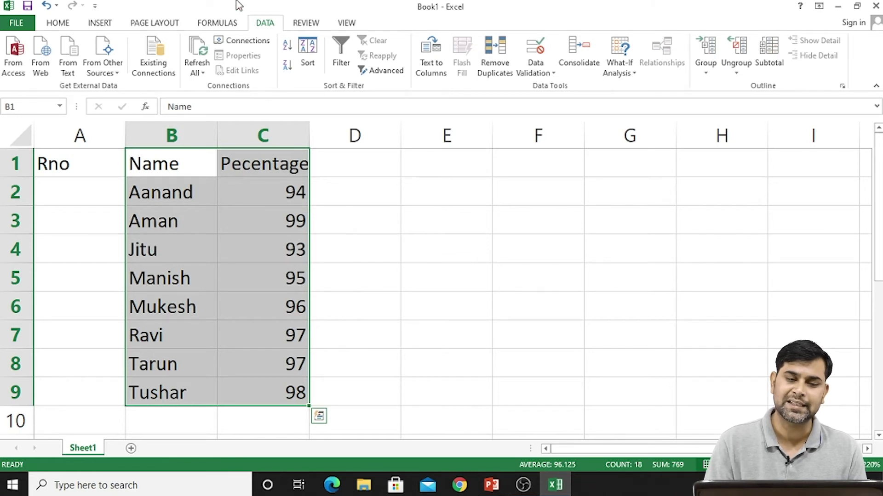
Sort B1:C9 by Pecentage, largest to smallest, putting Aman's 99 first.
{"action": "left_click", "coordinate": [308, 55]}
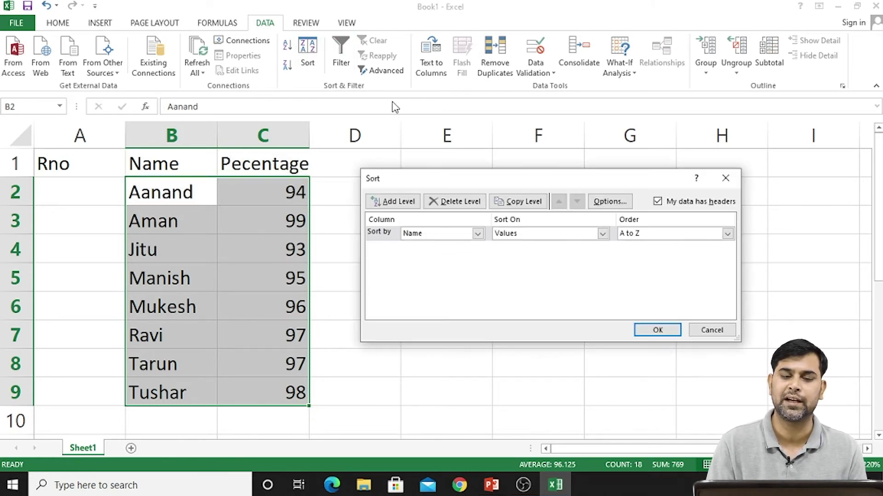
{"action": "left_click", "coordinate": [477, 233]}
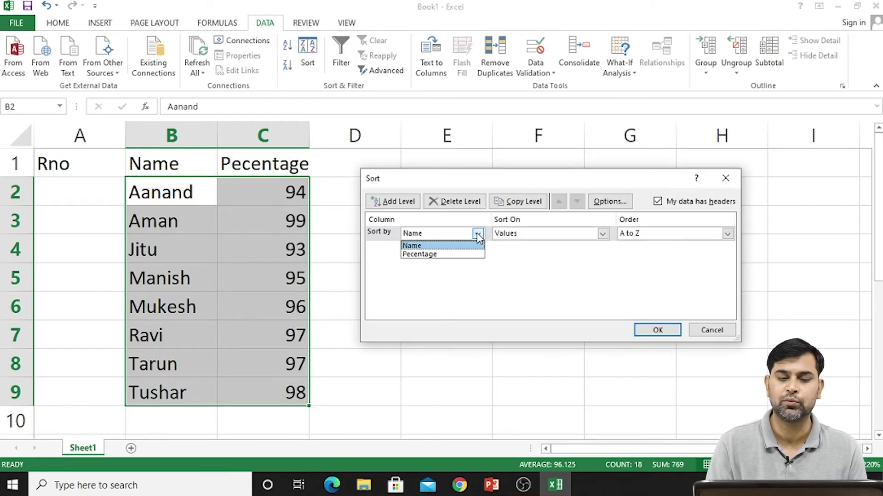
{"action": "left_click", "coordinate": [441, 255]}
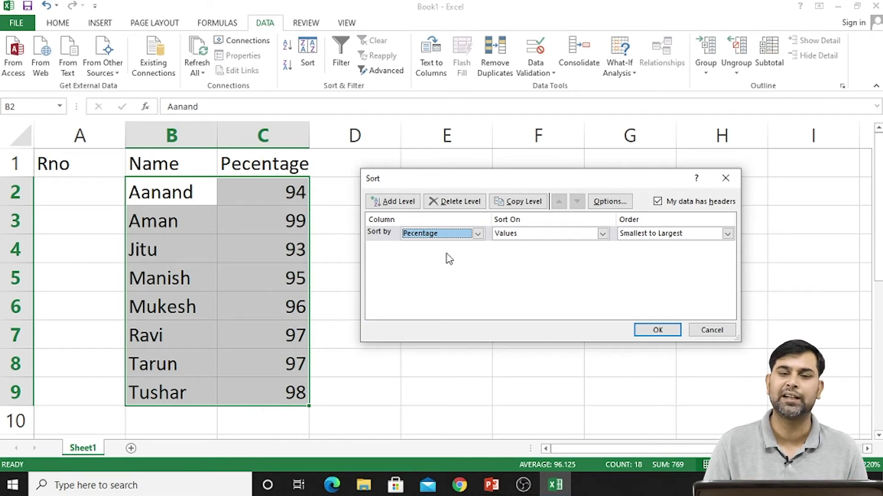
{"action": "left_click", "coordinate": [664, 236]}
{"action": "left_click", "coordinate": [657, 255]}
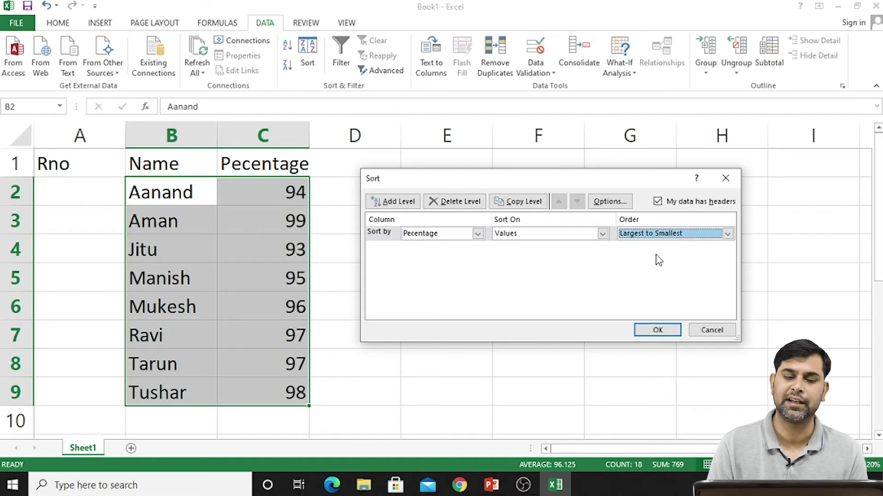
{"action": "left_click", "coordinate": [658, 331]}
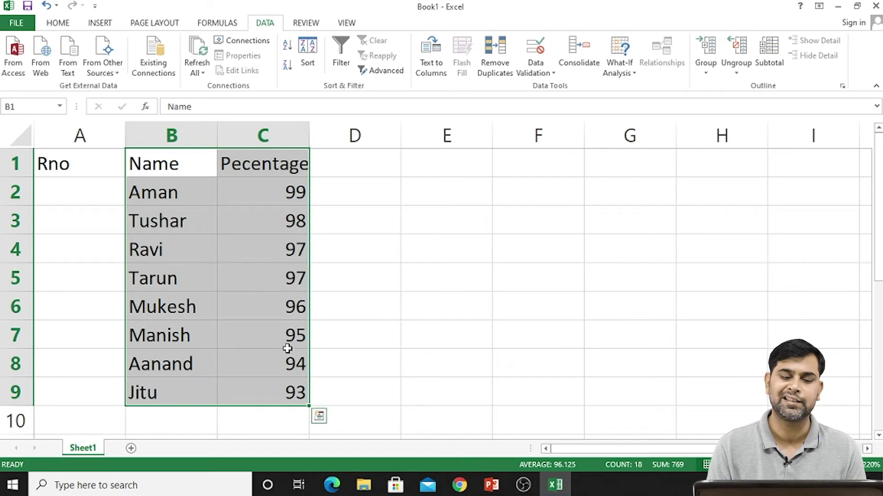
{"action": "left_click", "coordinate": [462, 309]}
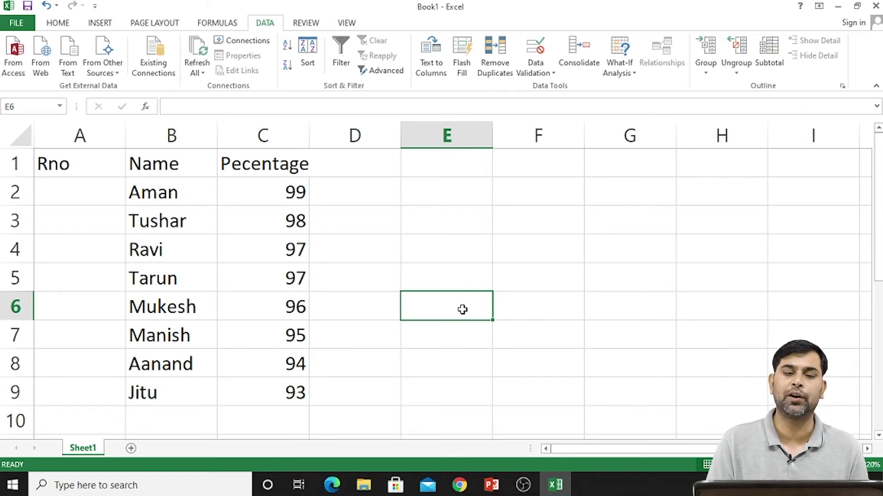
Dismiss the range warning, reselect B1:C9, and bring up the Sort dialog.
{"action": "left_click", "coordinate": [311, 46]}
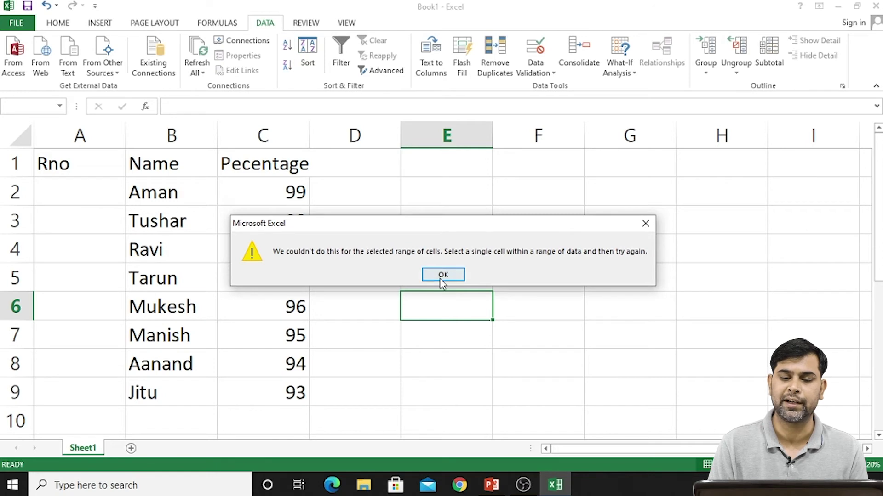
{"action": "left_click", "coordinate": [441, 274]}
{"action": "left_click", "coordinate": [161, 157]}
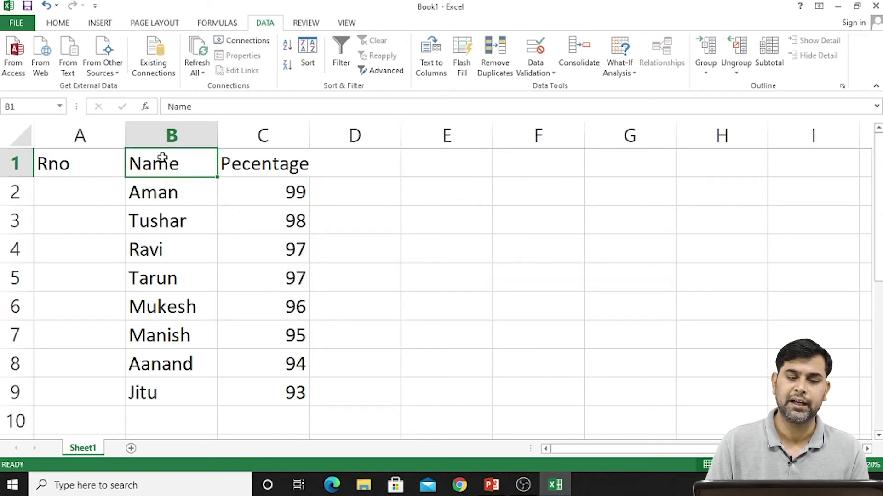
{"action": "key", "text": "shift+Right"}
{"action": "key", "text": "shift+Down"}
{"action": "key", "text": "shift+Down"}
{"action": "key", "text": "shift+Down"}
{"action": "key", "text": "shift+Down"}
{"action": "key", "text": "shift+Up"}
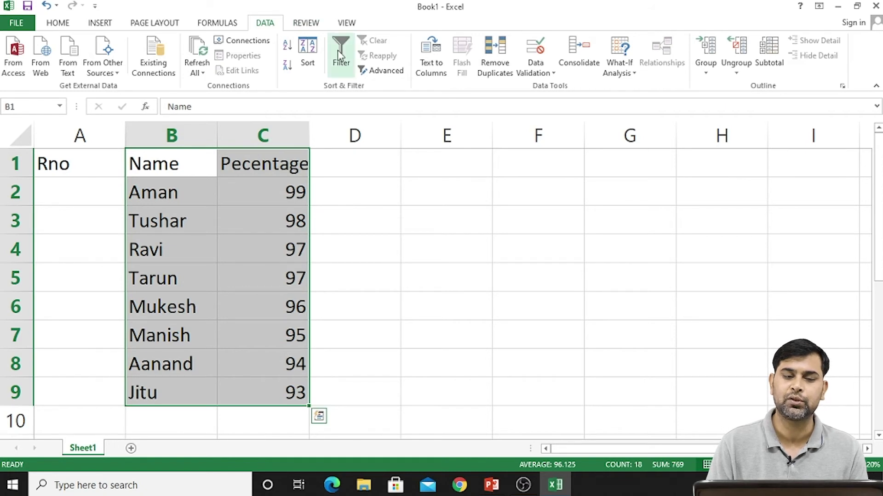
{"action": "left_click", "coordinate": [307, 51]}
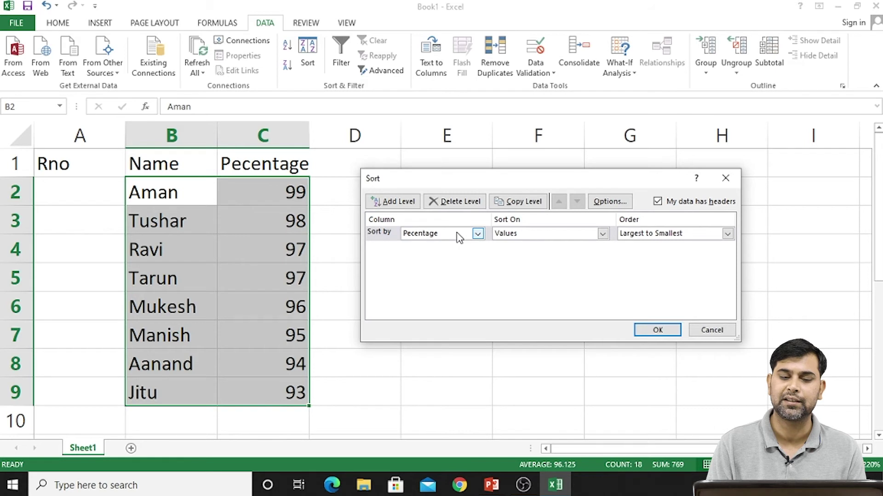
Set the first sort level to Name, A to Z.
{"action": "left_click", "coordinate": [459, 234]}
{"action": "left_click", "coordinate": [441, 245]}
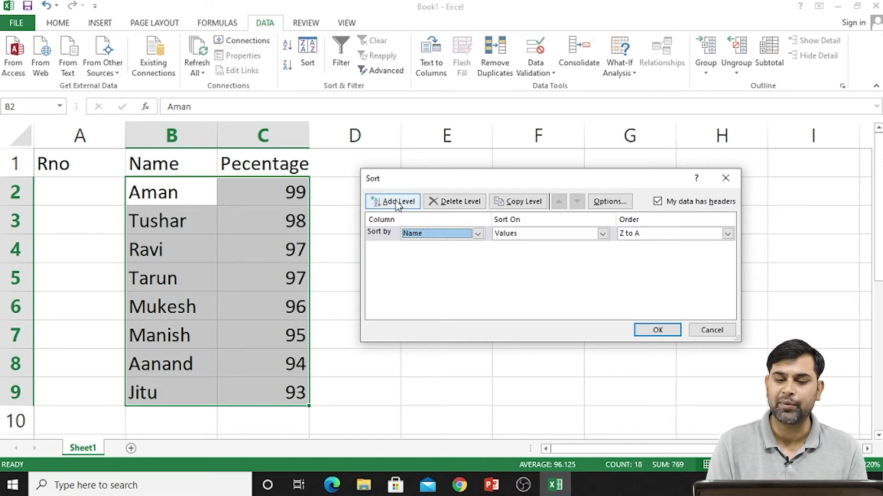
{"action": "left_click", "coordinate": [645, 237]}
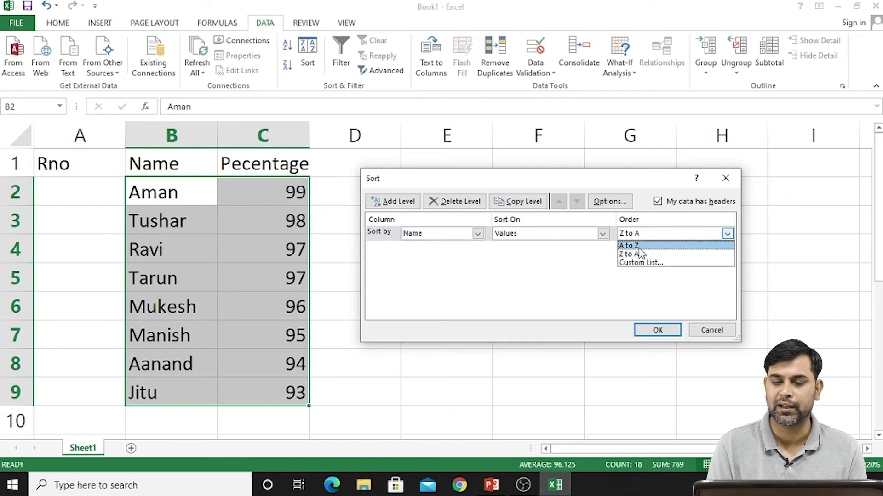
{"action": "left_click", "coordinate": [638, 249]}
Add a second level by Pecentage, largest to smallest, and apply the sort.
{"action": "left_click", "coordinate": [394, 202]}
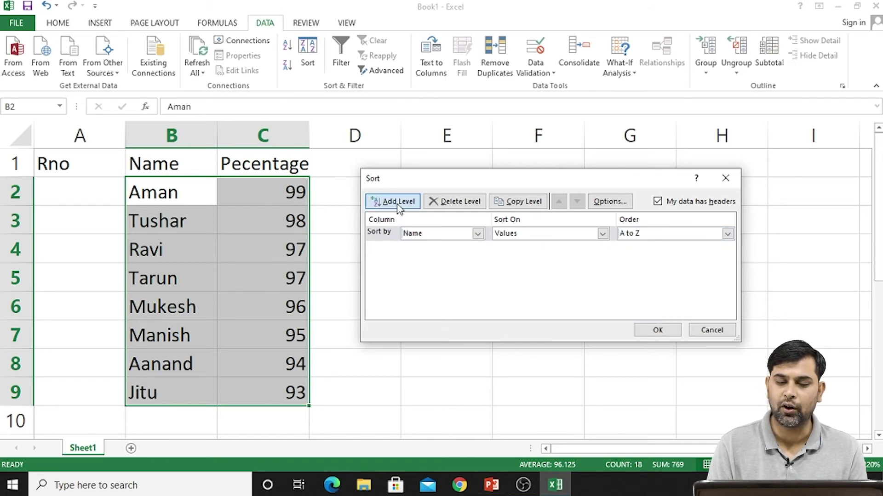
{"action": "left_click", "coordinate": [431, 251]}
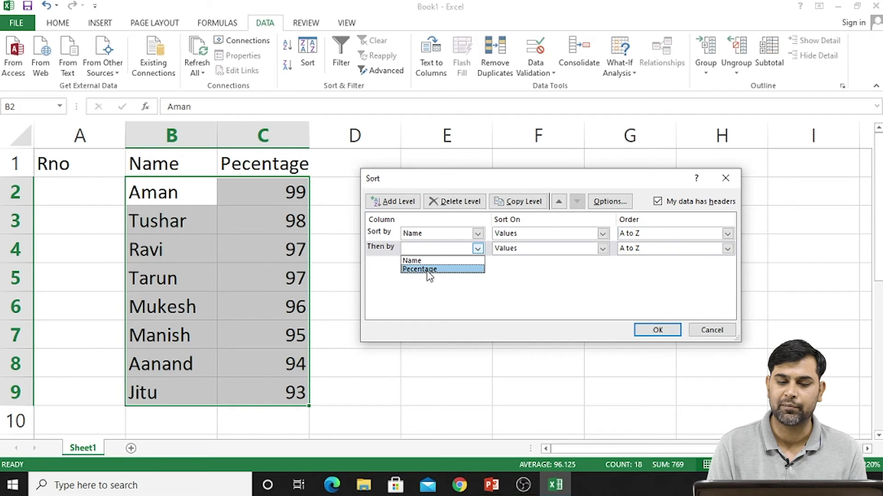
{"action": "left_click", "coordinate": [428, 270]}
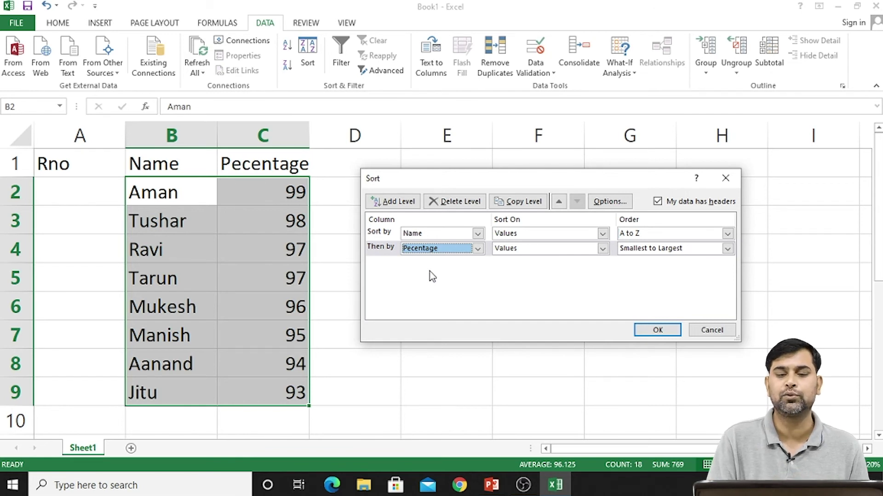
{"action": "left_click", "coordinate": [643, 249]}
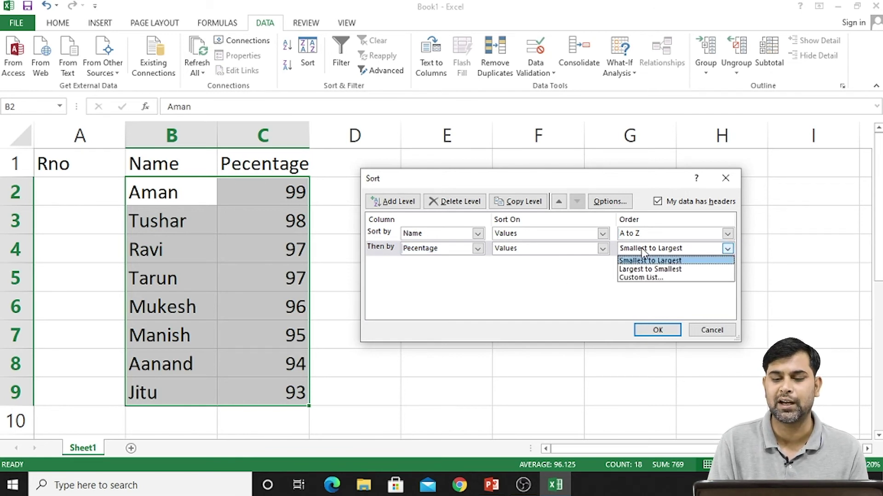
{"action": "left_click", "coordinate": [658, 270]}
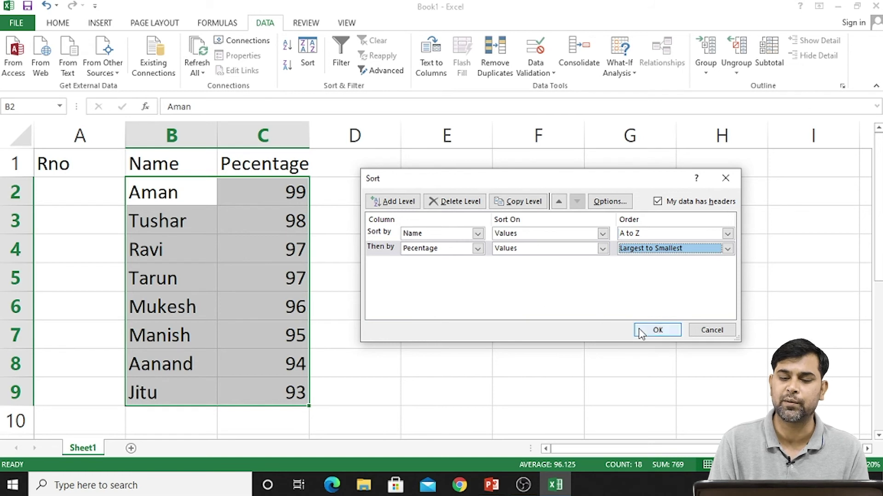
{"action": "left_click", "coordinate": [654, 331]}
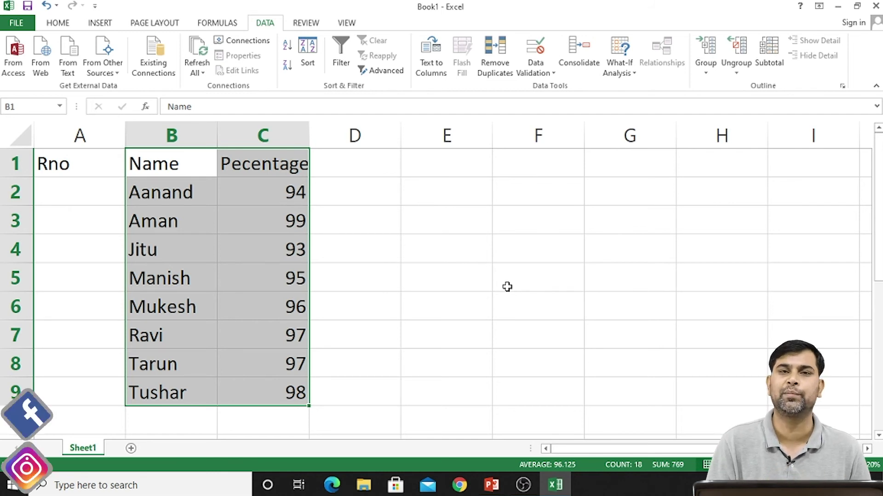
{"action": "left_click", "coordinate": [170, 222]}
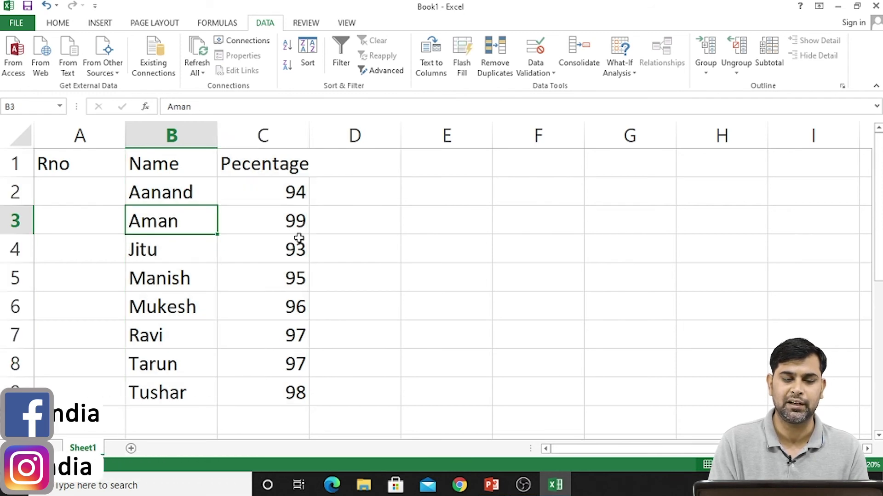
Replace the names Aman and Jitu in B3 and B4 with the AutoComplete entry Aanand.
{"action": "type", "text": "A"}
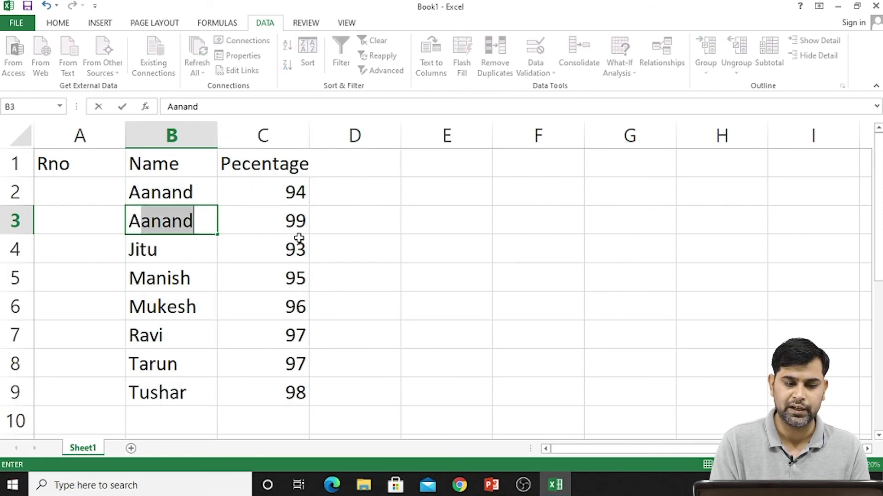
{"action": "key", "text": "Return"}
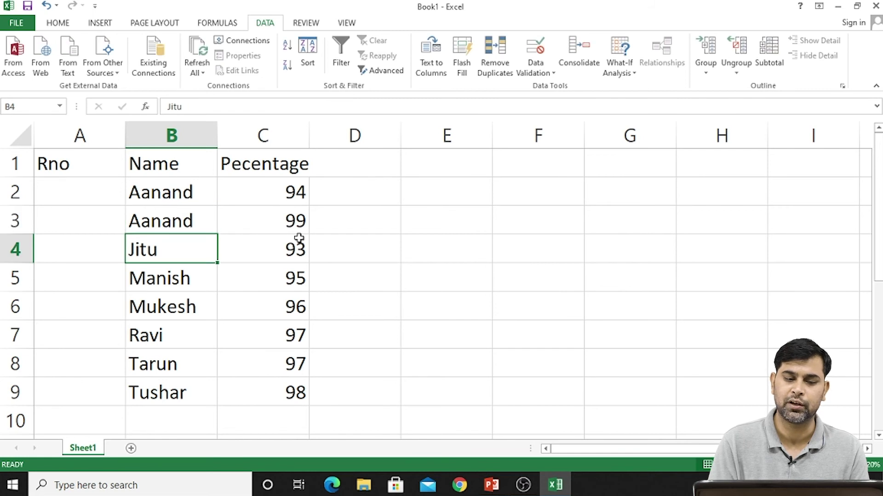
{"action": "type", "text": "Aanand"}
{"action": "key", "text": "Return"}
Select the table B1:C9 from the Name header through Tushar and turn on Filter.
{"action": "key", "text": "Up"}
{"action": "key", "text": "Up"}
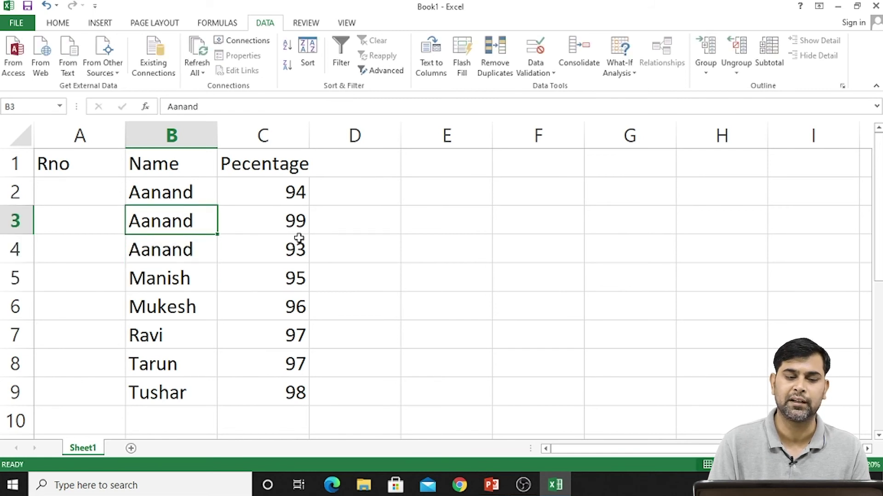
{"action": "key", "text": "Up"}
{"action": "key", "text": "shift+Right"}
{"action": "key", "text": "Up"}
{"action": "key", "text": "shift+Right"}
{"action": "key", "text": "shift+Down"}
{"action": "key", "text": "ctrl+shift+Down"}
{"action": "key", "text": "shift+Down"}
{"action": "key", "text": "shift+Up"}
{"action": "key", "text": "shift+Up"}
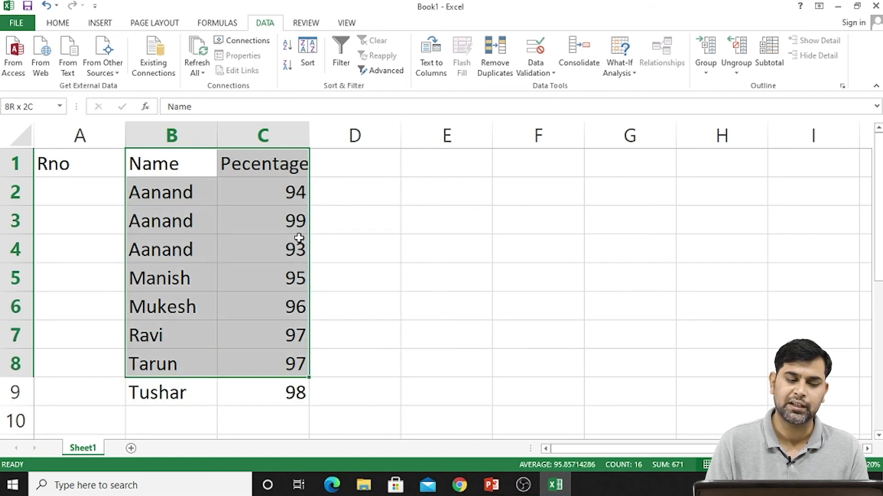
{"action": "key", "text": "shift+Down"}
{"action": "left_click", "coordinate": [343, 54]}
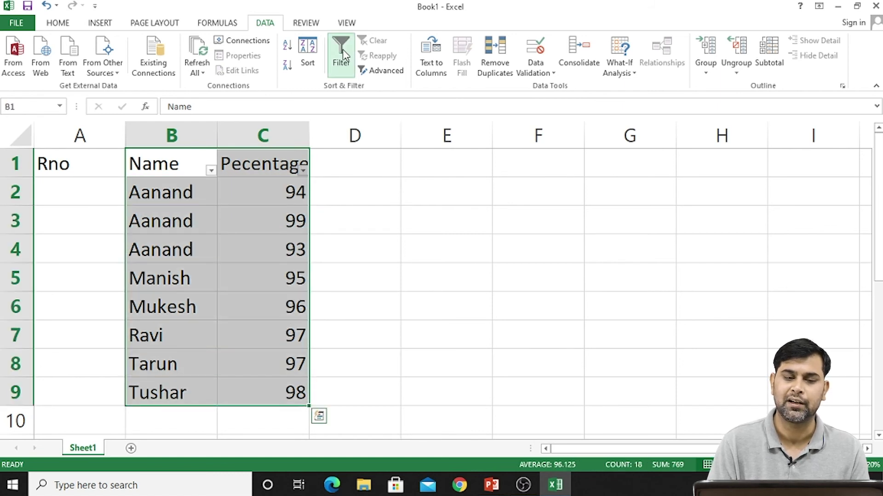
Apply a two-level sort: Name A to Z, then Pecentage Largest to Smallest.
{"action": "left_click", "coordinate": [308, 55]}
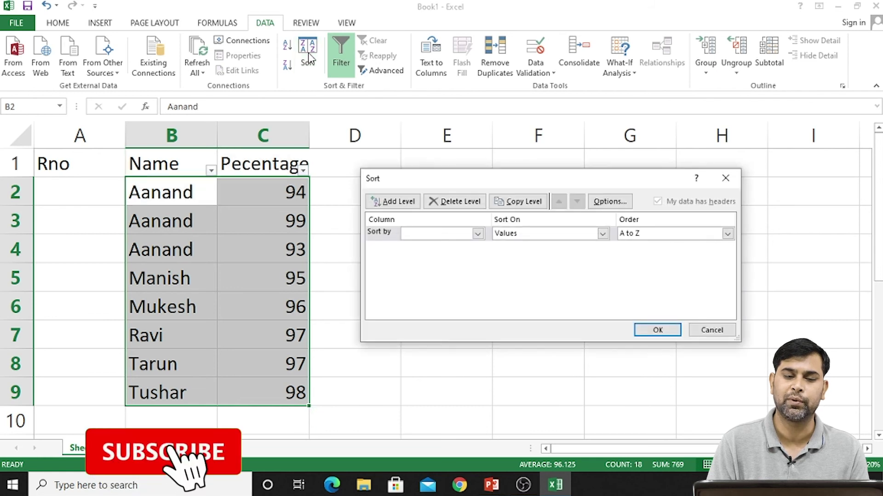
{"action": "left_click", "coordinate": [475, 234]}
{"action": "left_click", "coordinate": [446, 246]}
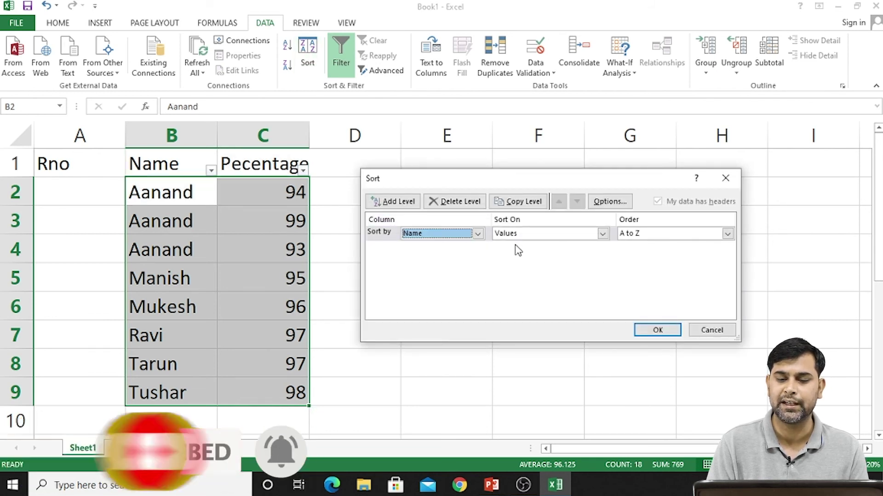
{"action": "left_click", "coordinate": [398, 202]}
{"action": "left_click", "coordinate": [439, 250]}
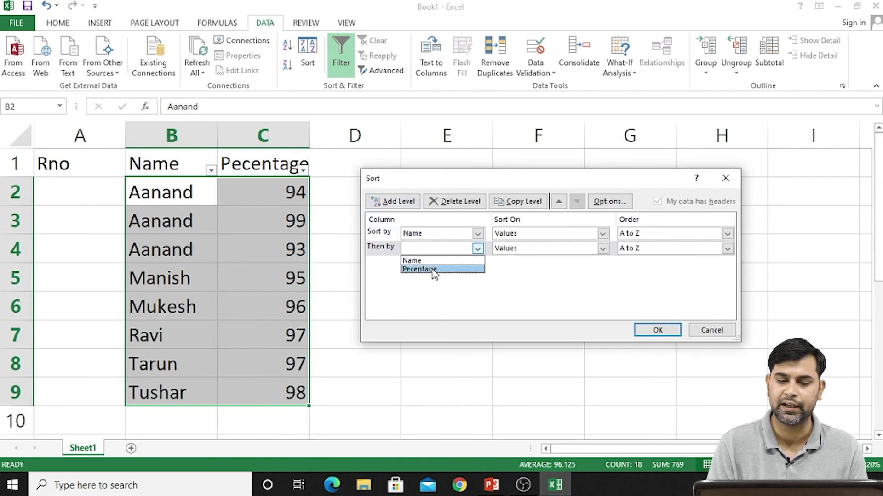
{"action": "left_click", "coordinate": [435, 272]}
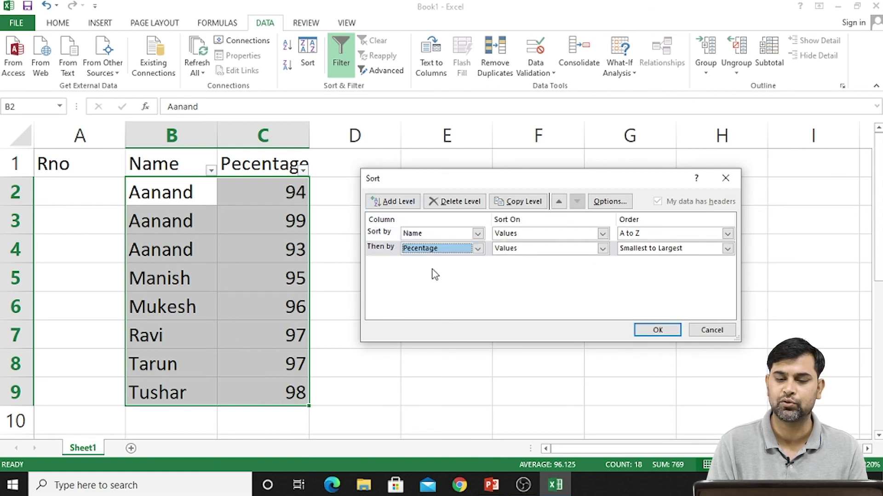
{"action": "left_click", "coordinate": [644, 248]}
{"action": "left_click", "coordinate": [641, 267]}
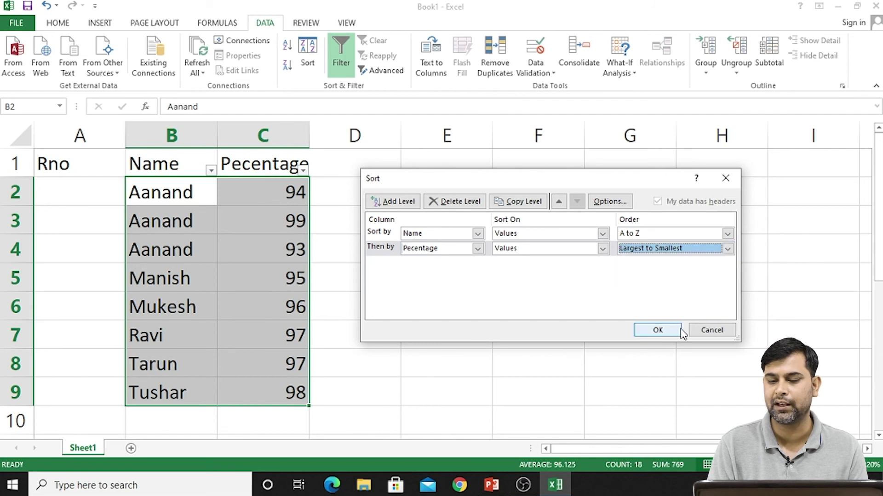
{"action": "left_click", "coordinate": [660, 331]}
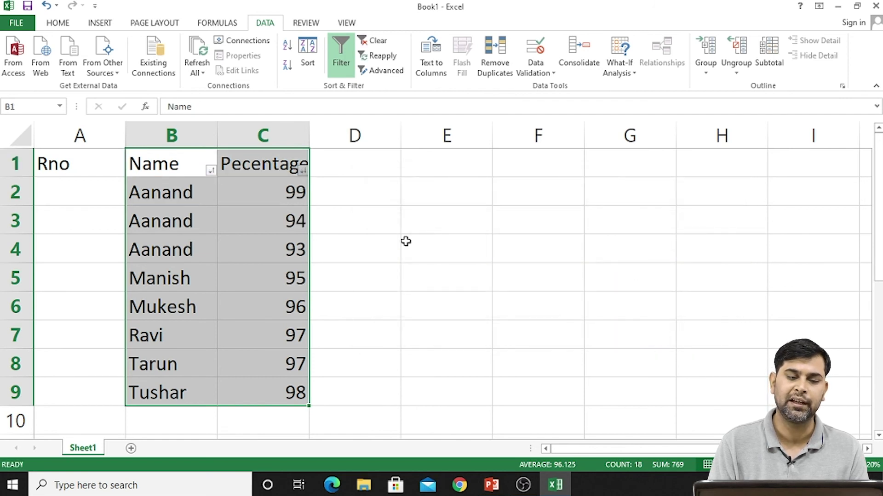
{"action": "key", "text": "Down"}
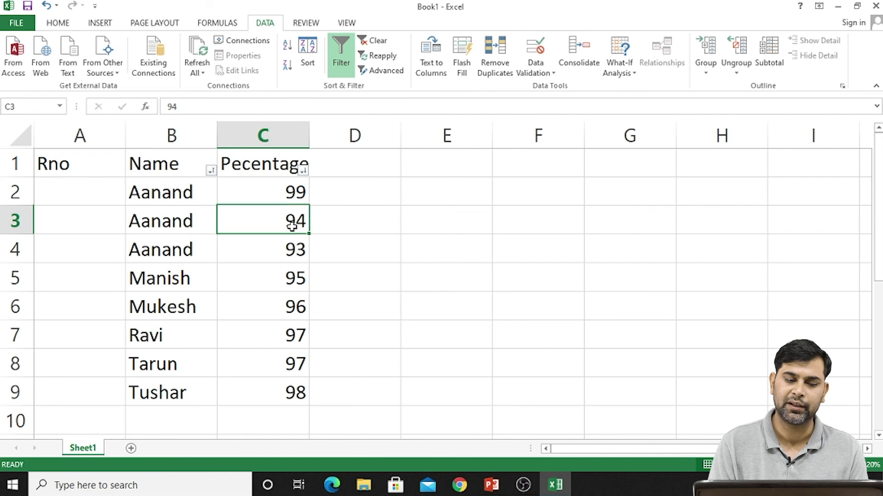
{"action": "key", "text": "Down"}
{"action": "key", "text": "Down"}
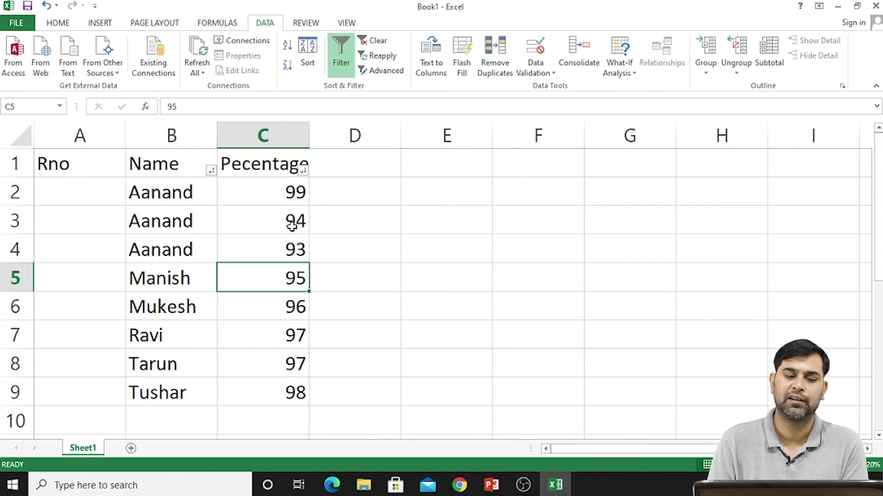
{"action": "key", "text": "Down"}
{"action": "key", "text": "Down"}
{"action": "key", "text": "Down"}
{"action": "key", "text": "Down"}
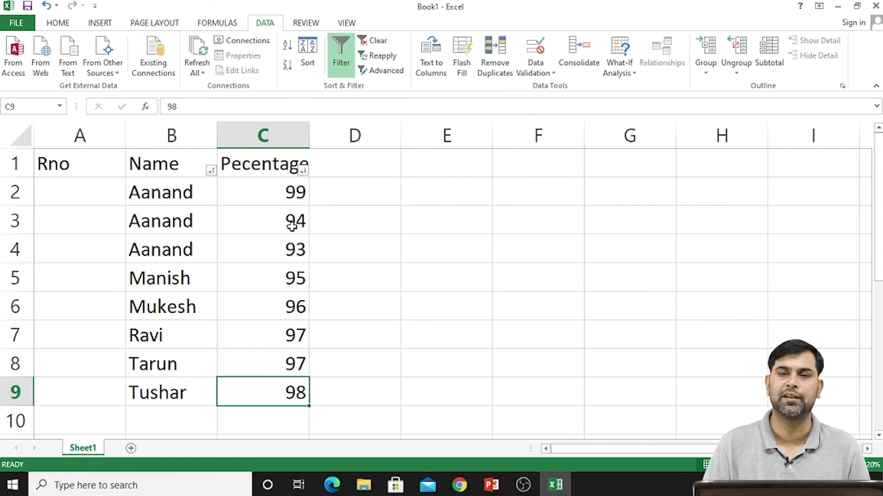